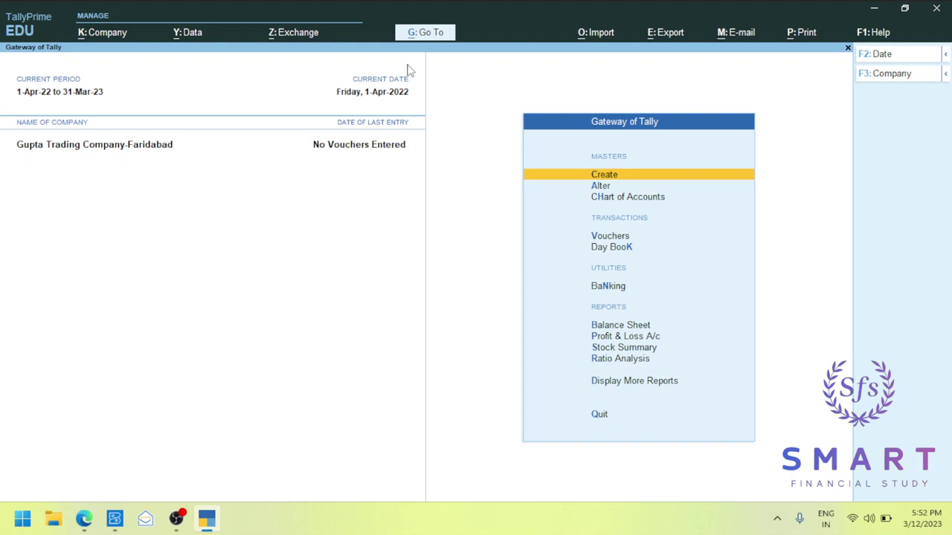
pyautogui.hotkey('alt', 'Tab')
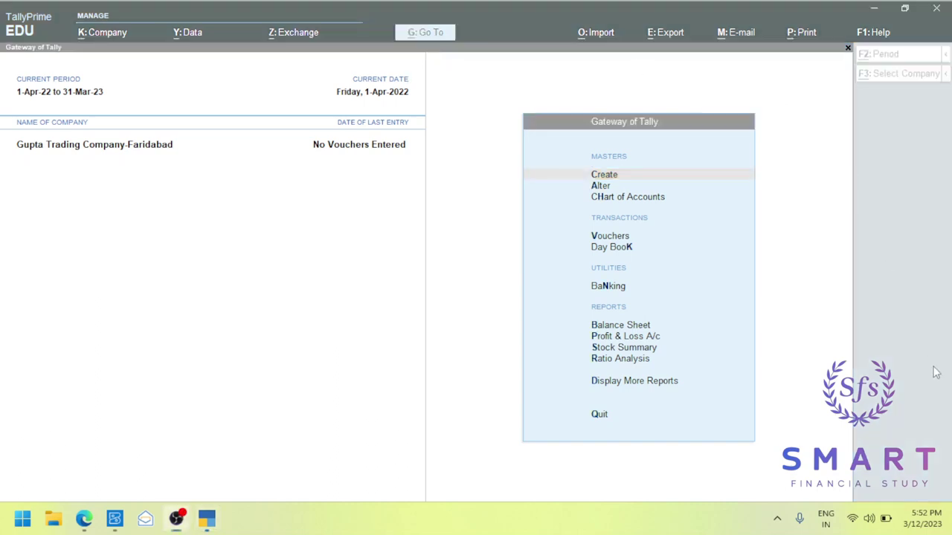
pyautogui.hotkey('alt', 'Tab')
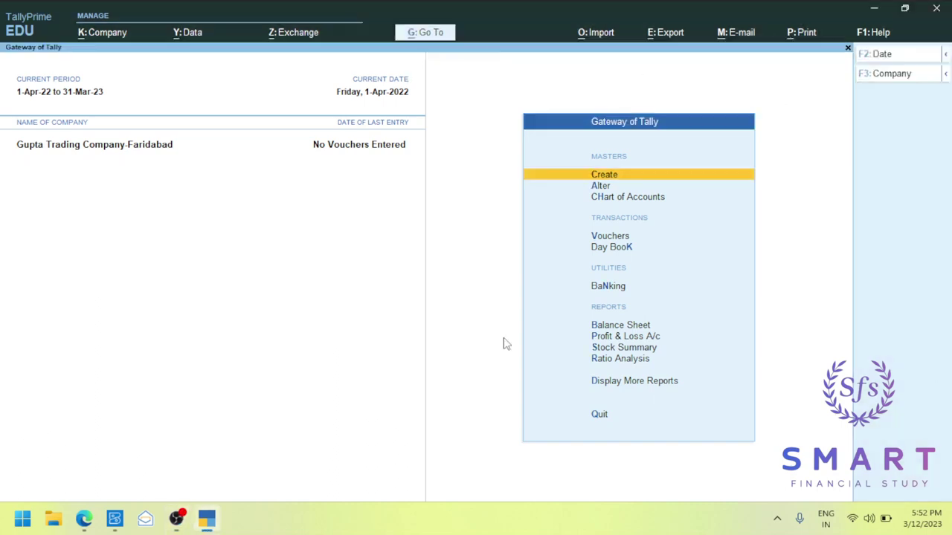
# - Examine the commands offered for company, data, exchange, import, export, e-mail, print and help
pyautogui.click(106, 43)
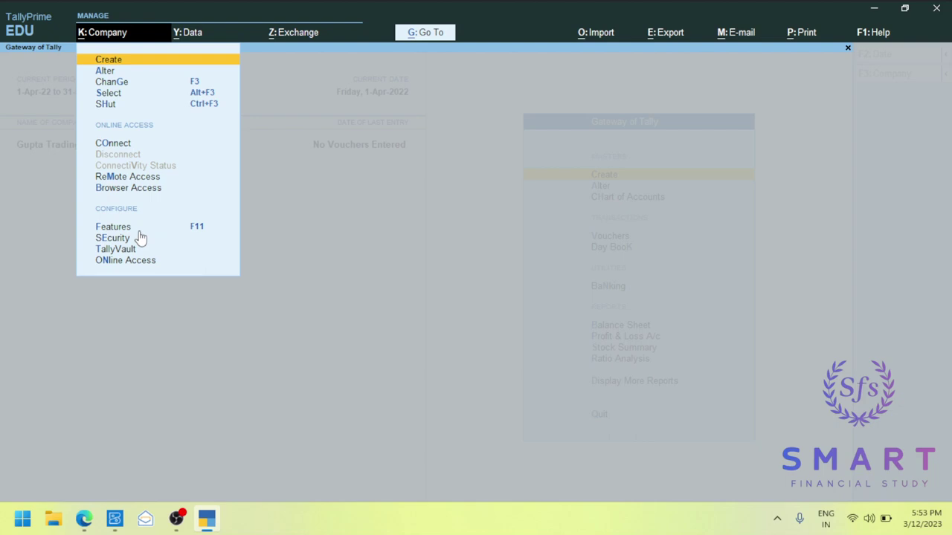
pyautogui.click(195, 37)
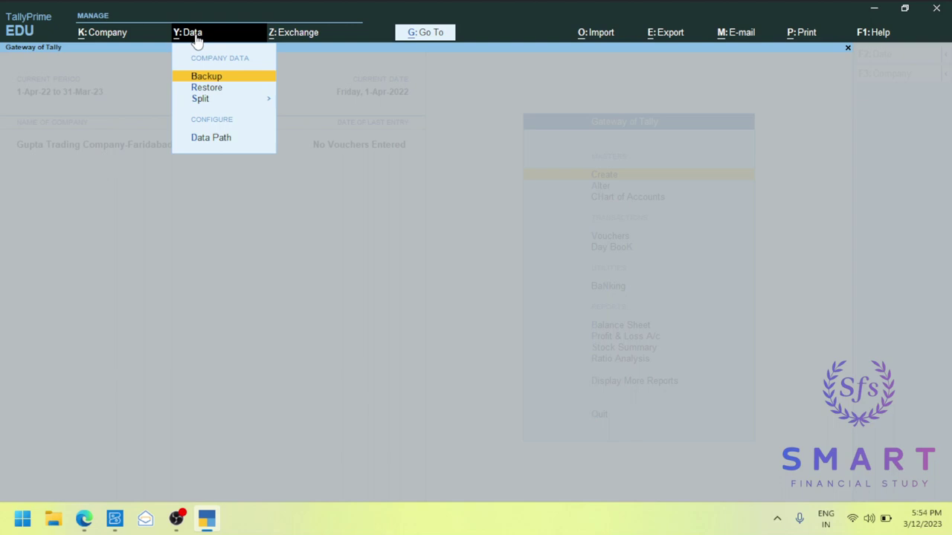
pyautogui.click(313, 34)
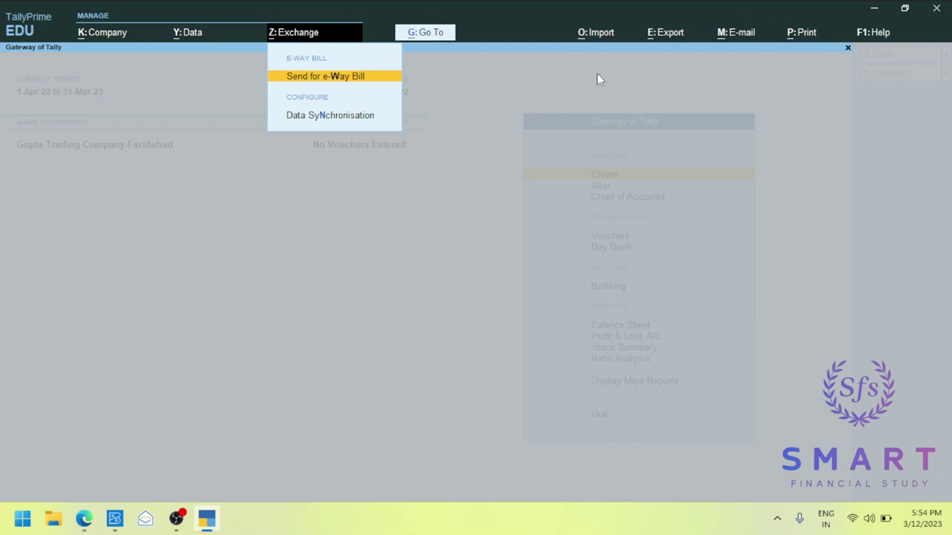
pyautogui.click(591, 35)
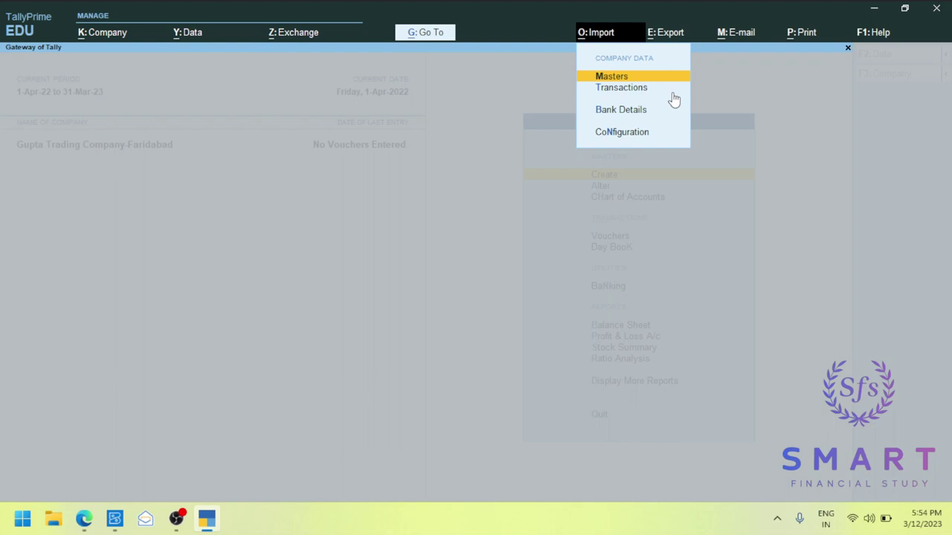
pyautogui.click(672, 34)
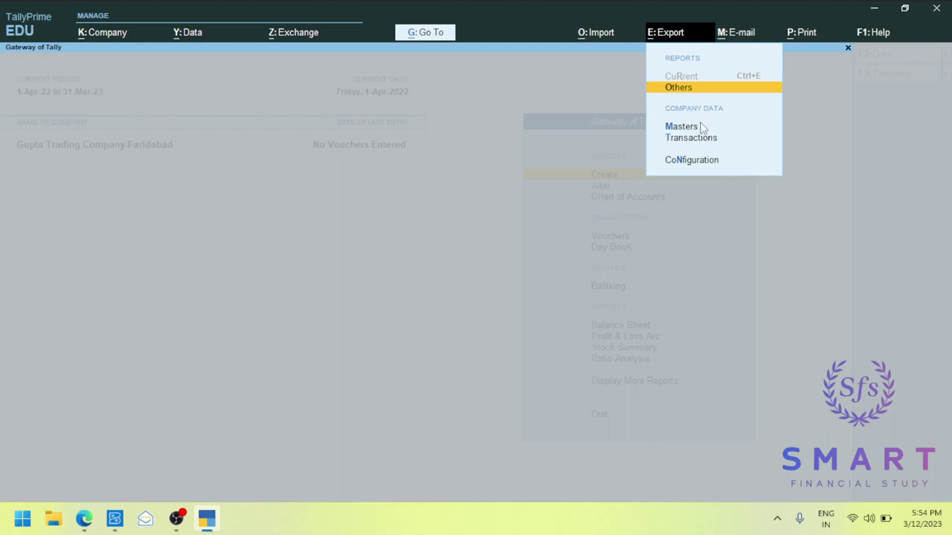
pyautogui.click(751, 34)
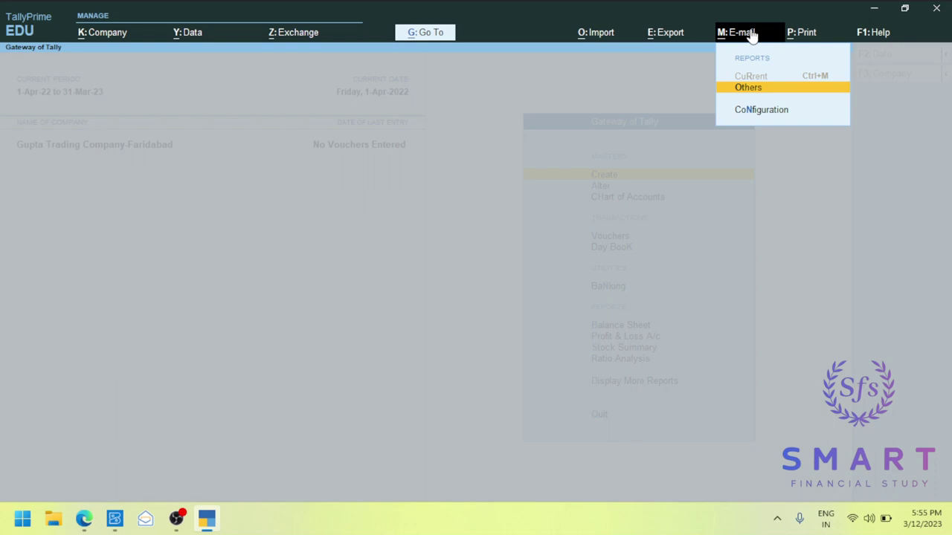
pyautogui.click(809, 35)
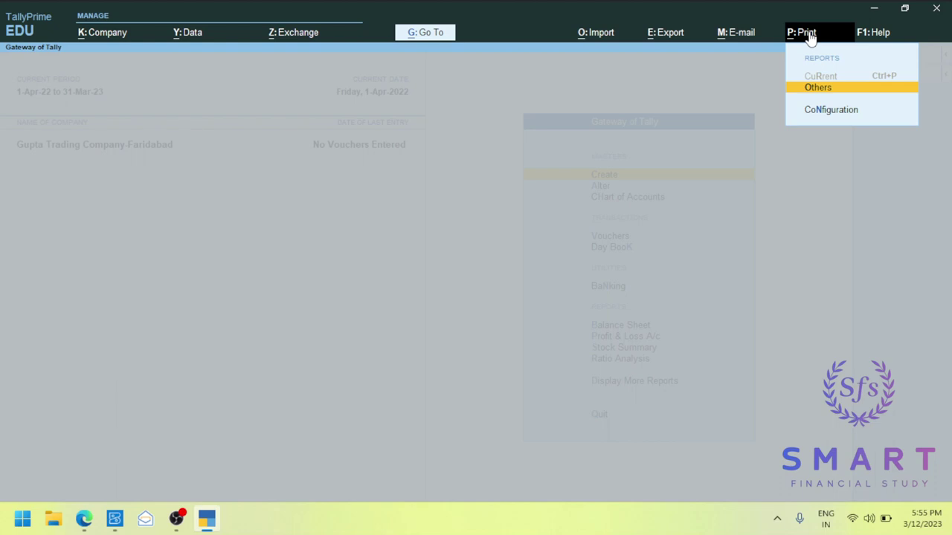
pyautogui.click(885, 36)
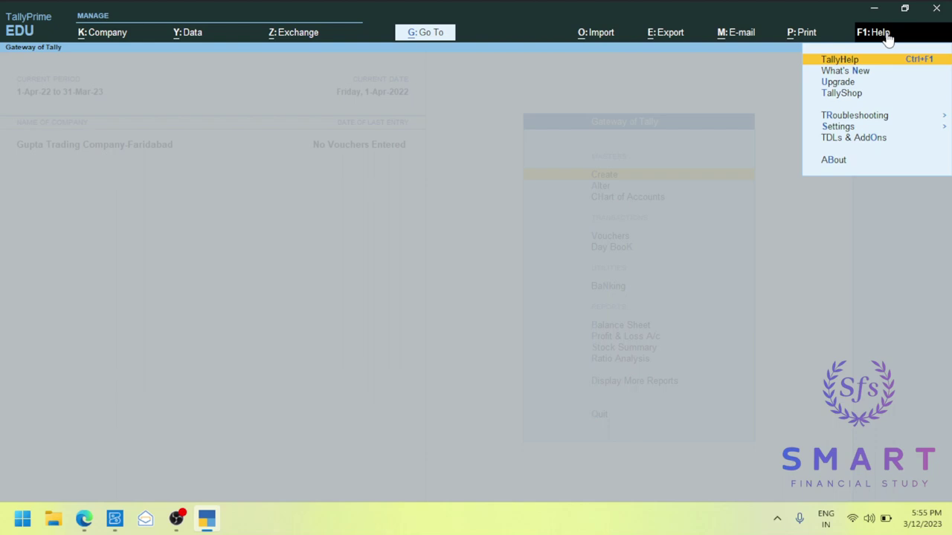
pyautogui.press('Escape')
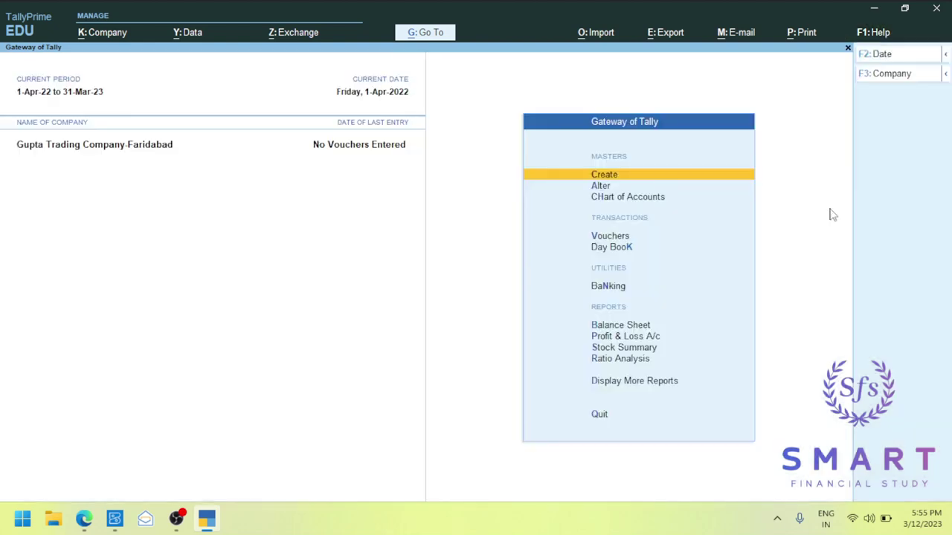
pyautogui.hotkey('alt', 'Tab')
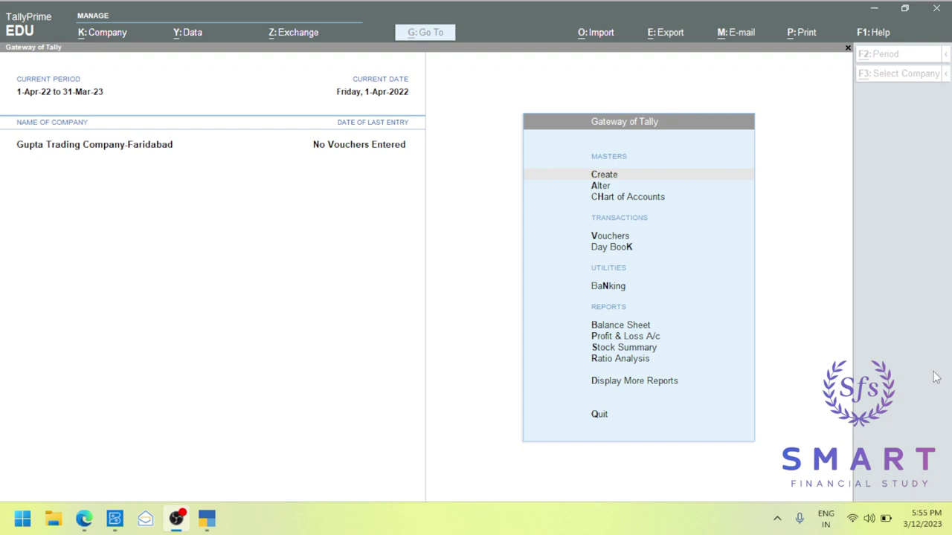
pyautogui.click(795, 292)
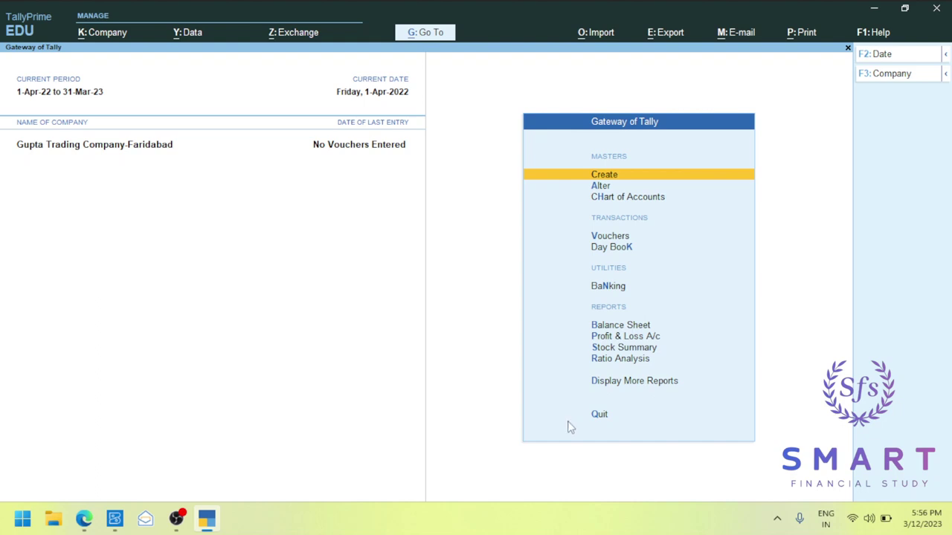
pyautogui.press('Down')
pyautogui.press('Up')
pyautogui.press('Up')
pyautogui.press('Down')
pyautogui.press('Down')
pyautogui.press('Up')
pyautogui.press('Down')
pyautogui.press('Down')
pyautogui.press('Up')
pyautogui.press('Up')
pyautogui.press('Down')
pyautogui.press('Up')
# - Start creating a master and expand the list of masters to include the additional and inactive types
pyautogui.press('Return')
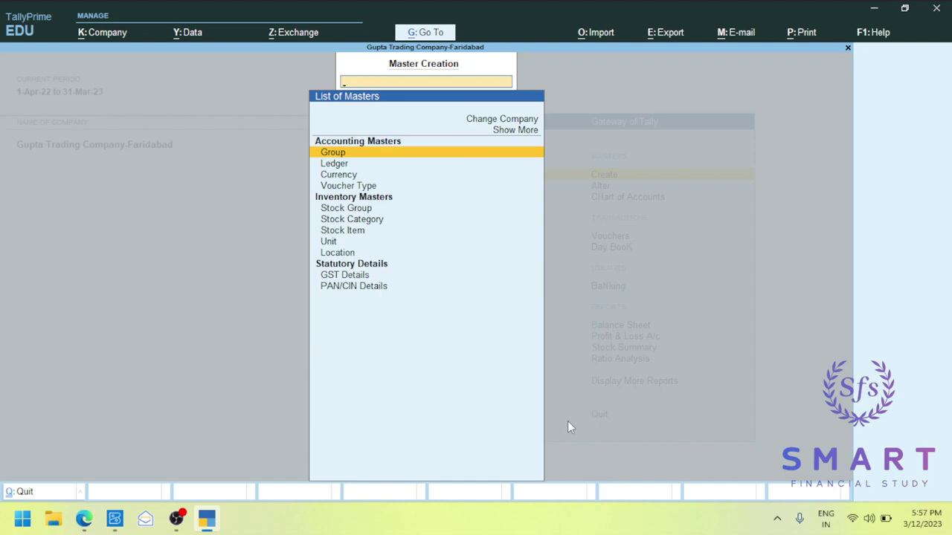
pyautogui.press('Up')
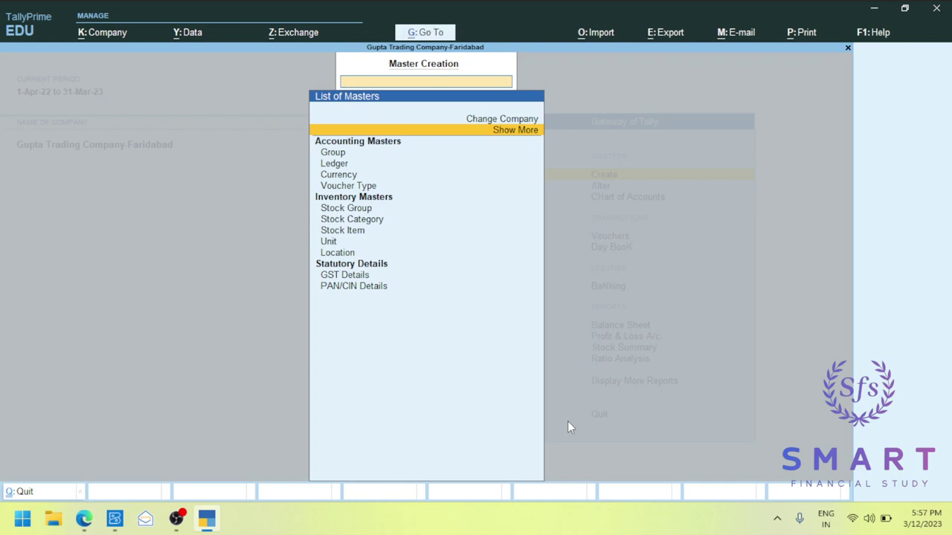
pyautogui.press('Return')
pyautogui.press('Down')
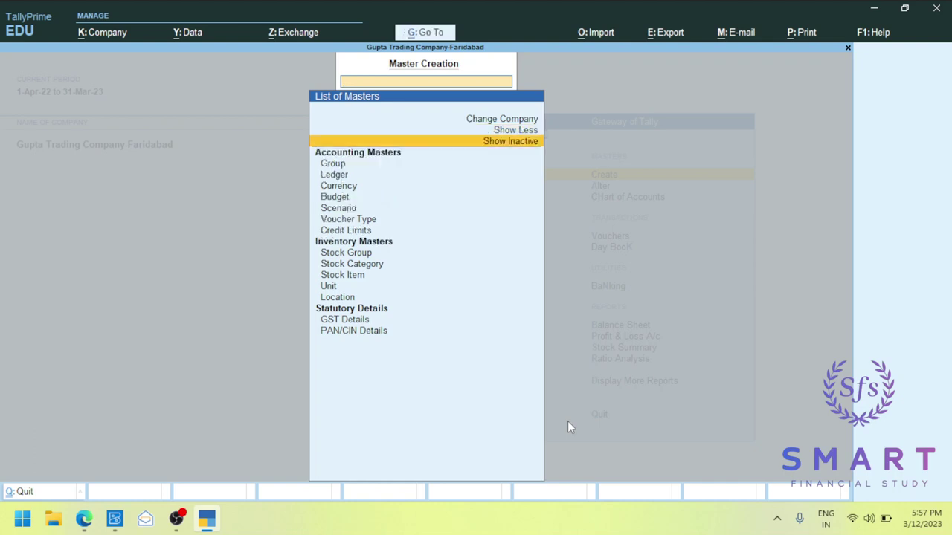
pyautogui.press('Return')
# - Look through the full list of accounting, inventory, payroll and statutory master types available for creation
pyautogui.press('Down')
pyautogui.press('Down')
pyautogui.press('Down')
pyautogui.press('Down')
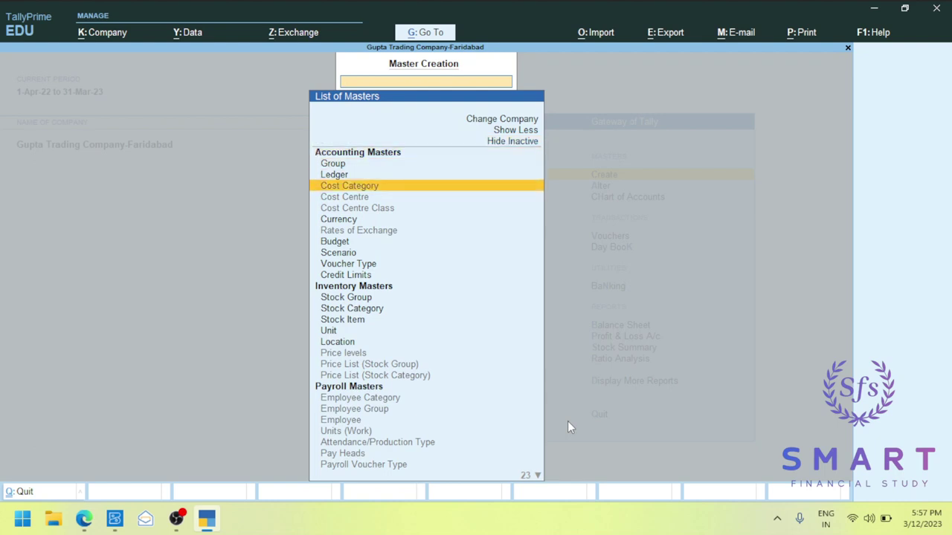
pyautogui.press('Up')
pyautogui.press('Up')
pyautogui.press('Up')
pyautogui.press('Down')
pyautogui.press('Down')
pyautogui.press('Down')
pyautogui.press('Down')
pyautogui.press('Down')
pyautogui.press('Down')
pyautogui.press('Down')
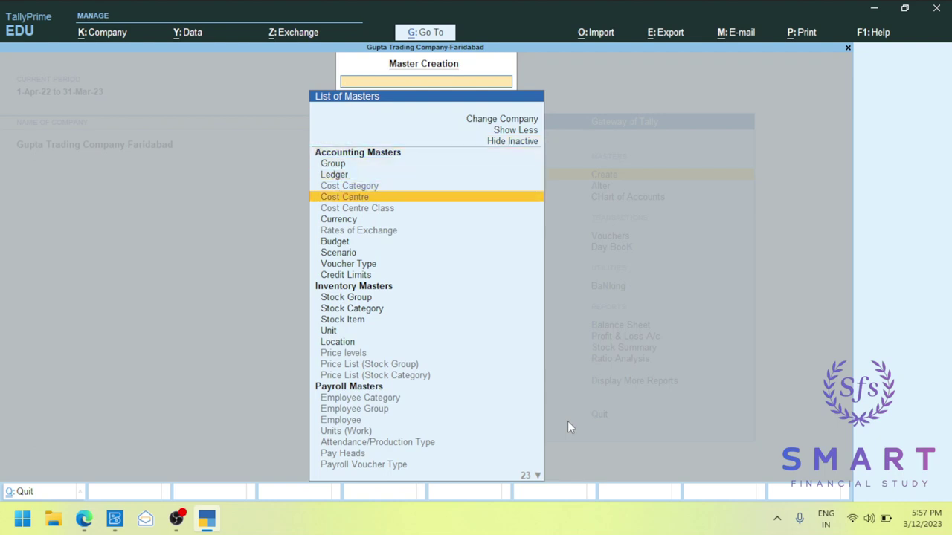
pyautogui.press('Down')
pyautogui.press('Down')
pyautogui.press('Down')
pyautogui.press('Down')
pyautogui.press('Down')
pyautogui.press('Down')
pyautogui.press('Down')
pyautogui.press('Down')
pyautogui.press('Down')
pyautogui.press('Down')
pyautogui.press('Down')
pyautogui.press('Down')
pyautogui.press('Down')
pyautogui.press('Down')
pyautogui.press('Down')
pyautogui.press('Down')
pyautogui.press('Down')
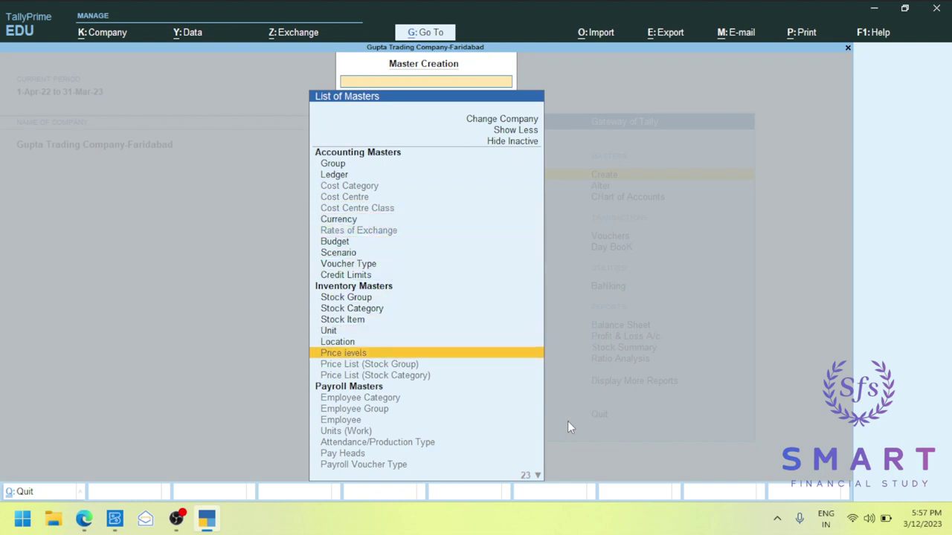
pyautogui.press('Down')
pyautogui.press('Down')
pyautogui.press('Down')
pyautogui.press('Down')
pyautogui.press('Down')
pyautogui.press('Down')
pyautogui.press('Down')
pyautogui.press('Down')
pyautogui.press('Down')
pyautogui.press('Down')
pyautogui.press('Down')
pyautogui.press('Down')
pyautogui.press('Down')
pyautogui.press('Down')
pyautogui.press('Down')
pyautogui.press('Down')
pyautogui.press('Down')
pyautogui.press('Down')
pyautogui.press('Down')
pyautogui.press('Down')
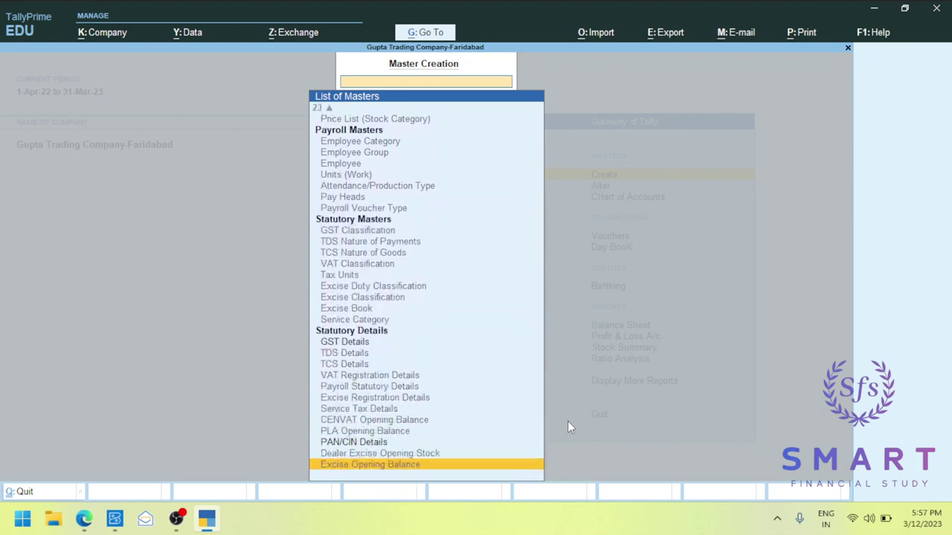
pyautogui.press('Up')
pyautogui.press('Up')
pyautogui.press('Up')
pyautogui.press('Up')
pyautogui.press('Up')
pyautogui.press('Up')
pyautogui.press('Up')
pyautogui.press('Up')
pyautogui.press('Up')
pyautogui.press('Up')
pyautogui.press('Up')
pyautogui.press('Up')
pyautogui.press('Up')
pyautogui.press('Up')
pyautogui.press('Up')
pyautogui.press('Up')
pyautogui.press('Up')
pyautogui.press('Up')
pyautogui.press('Up')
pyautogui.press('Up')
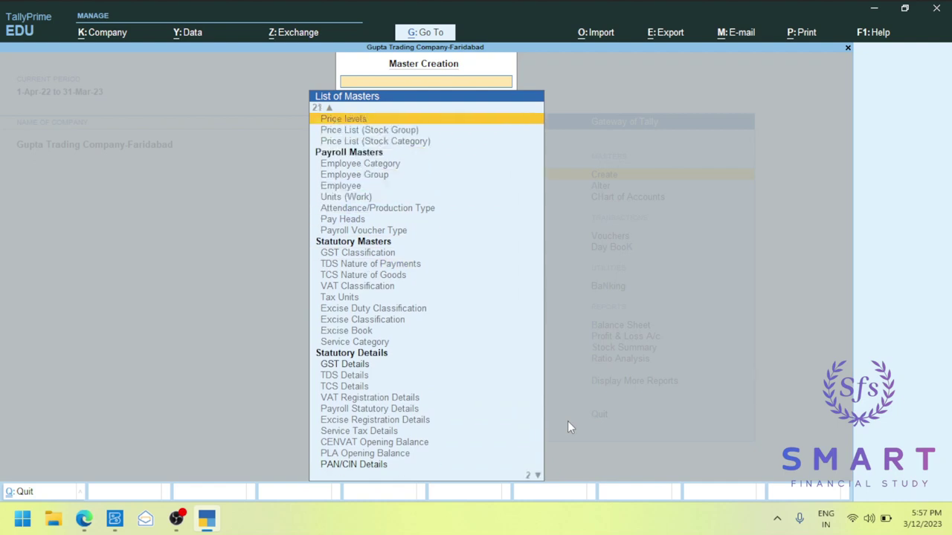
pyautogui.press('Up')
pyautogui.press('Up')
pyautogui.press('Up')
pyautogui.press('Up')
pyautogui.press('Up')
pyautogui.press('Up')
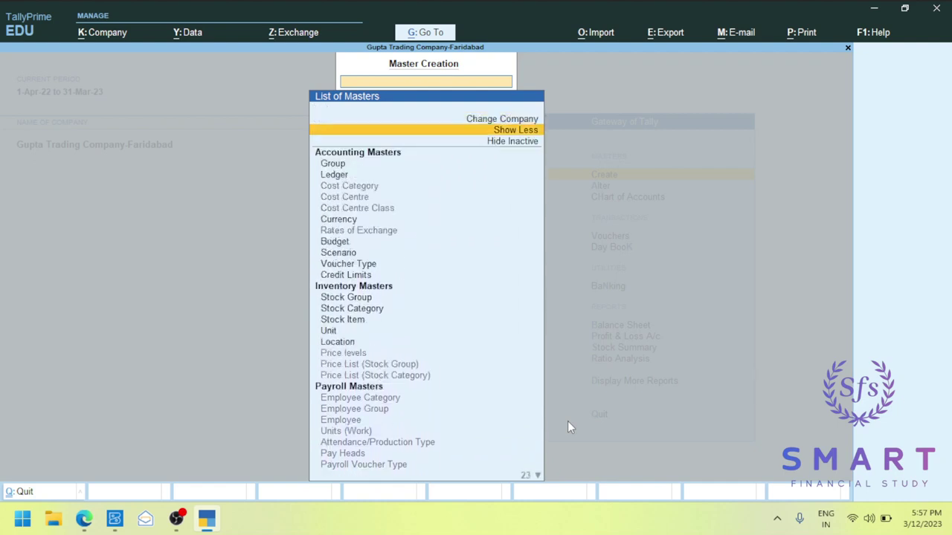
# - View the blank Ledger creation form and return to the list of masters without creating a ledger
pyautogui.press('Down')
pyautogui.press('Down')
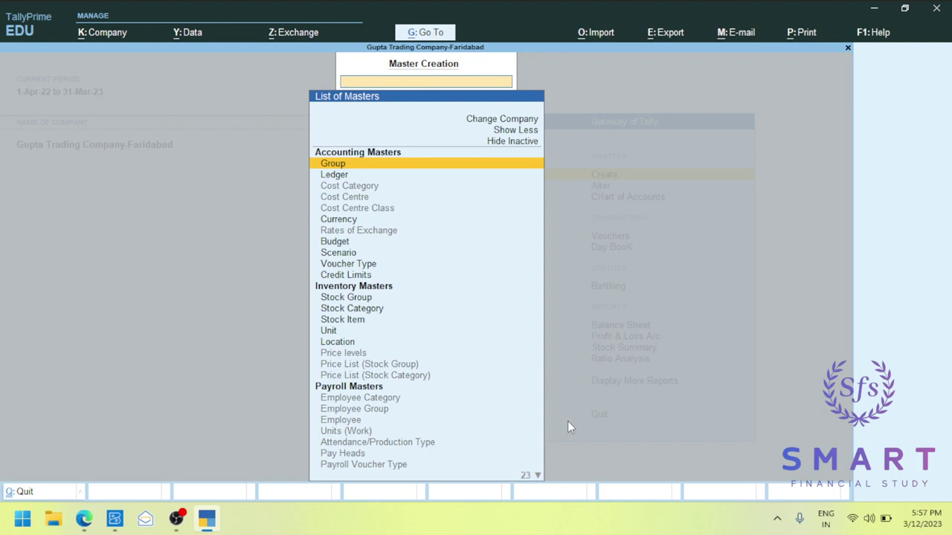
pyautogui.press('Down')
pyautogui.press('Return')
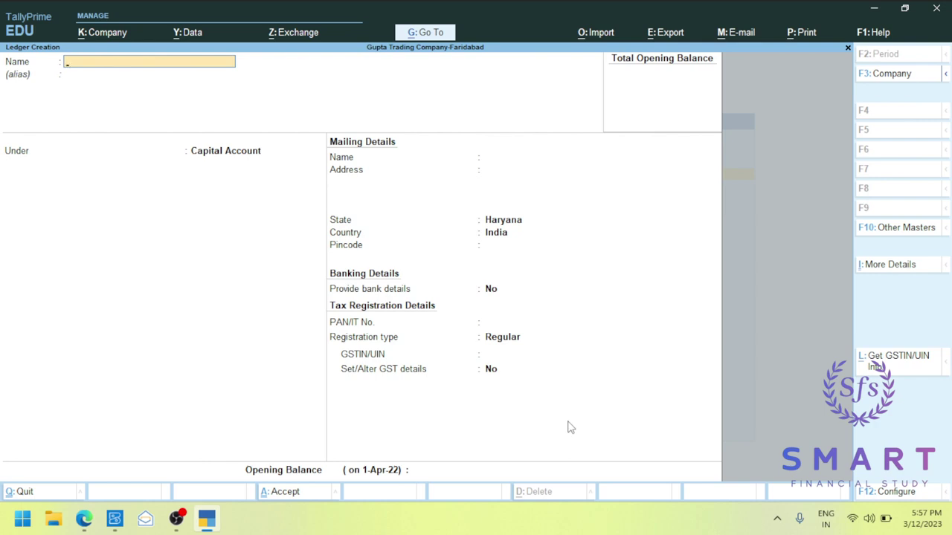
pyautogui.press('ctrl')
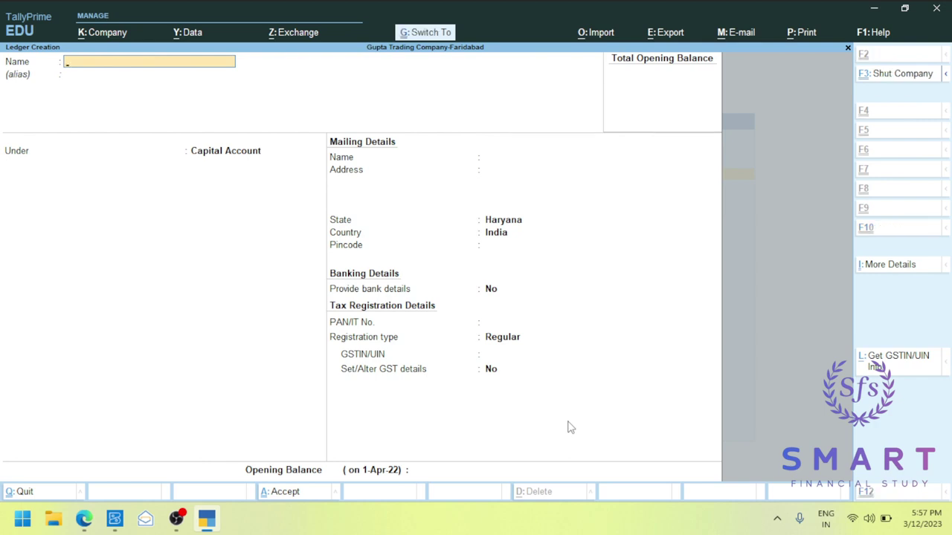
pyautogui.press('Escape')
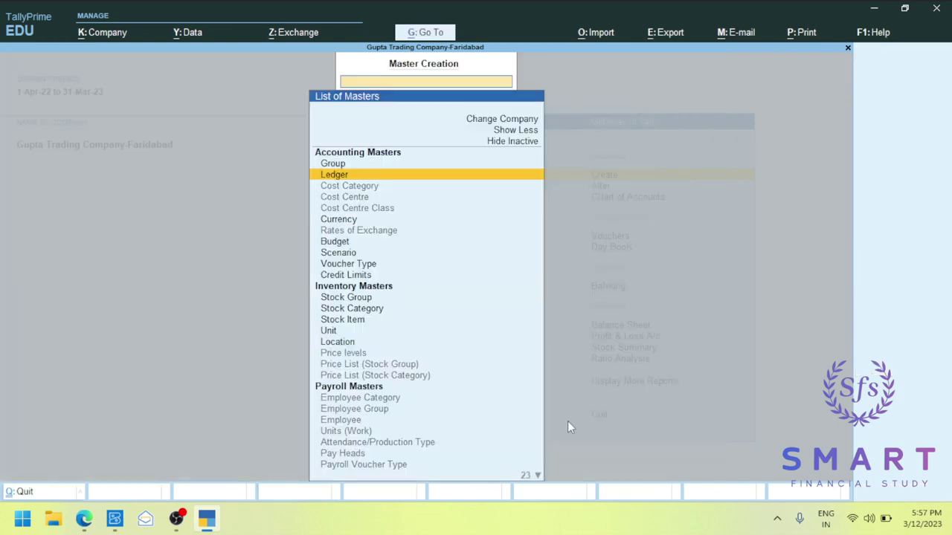
# - Look further down the master types below Ledger and return to the Gateway of Tally
pyautogui.press('Down')
pyautogui.press('Down')
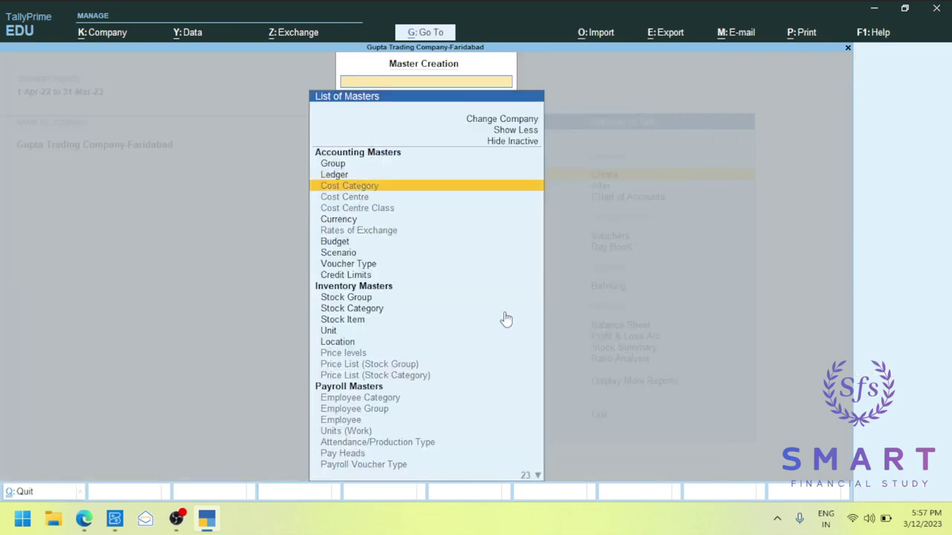
pyautogui.press('Down')
pyautogui.press('Down')
pyautogui.press('Down')
pyautogui.press('Down')
pyautogui.press('Down')
pyautogui.press('Down')
pyautogui.press('Down')
pyautogui.press('Down')
pyautogui.press('Down')
pyautogui.press('Down')
pyautogui.press('Down')
pyautogui.press('Down')
pyautogui.press('Down')
pyautogui.press('Down')
pyautogui.press('Down')
pyautogui.press('Escape')
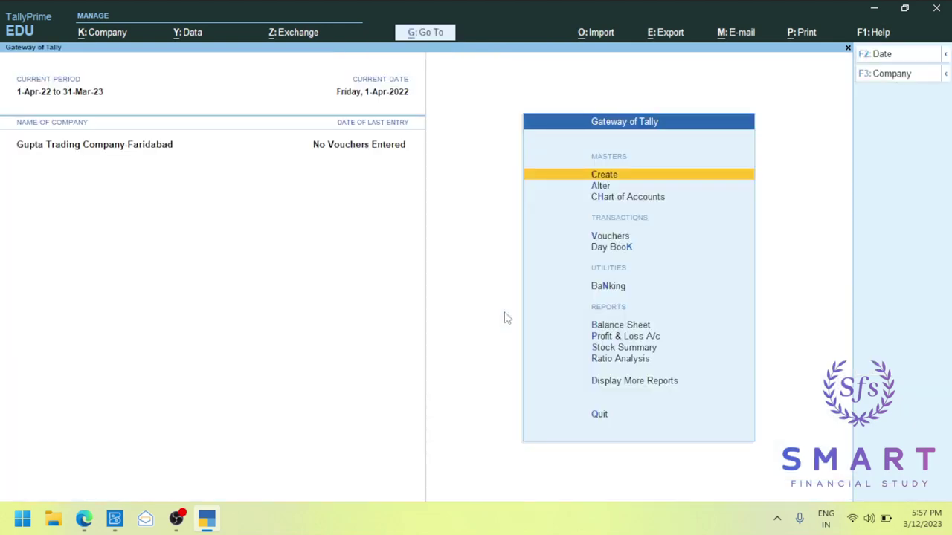
# - View the master types that can be altered and return to the Gateway of Tally
pyautogui.press('Down')
pyautogui.press('Return')
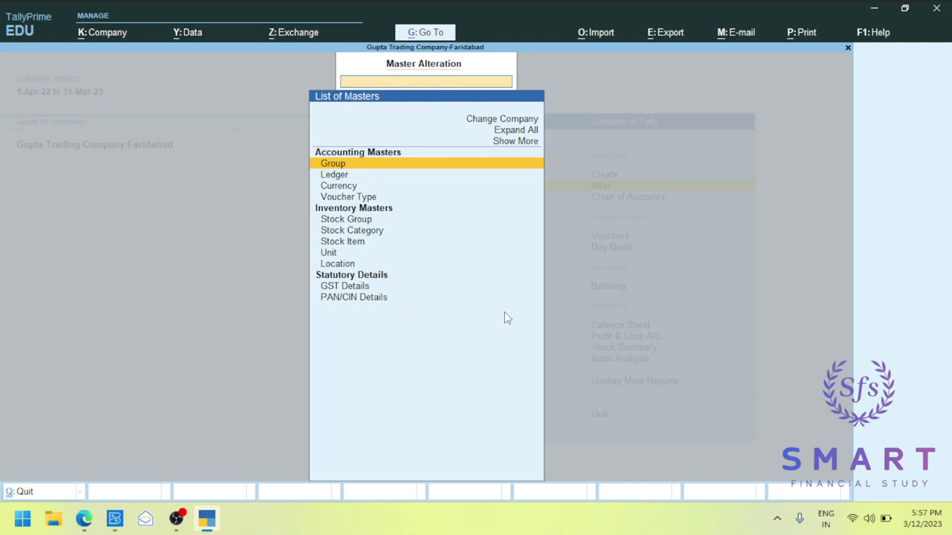
pyautogui.press('Down')
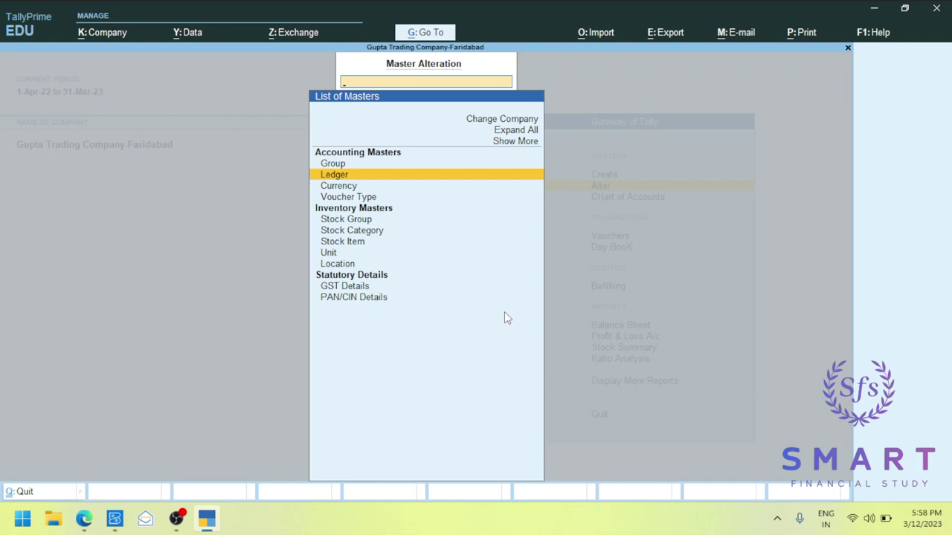
pyautogui.press('Escape')
# - View the list of ledgers in the Chart of Accounts and return to its list of masters
pyautogui.press('Down')
pyautogui.press('Return')
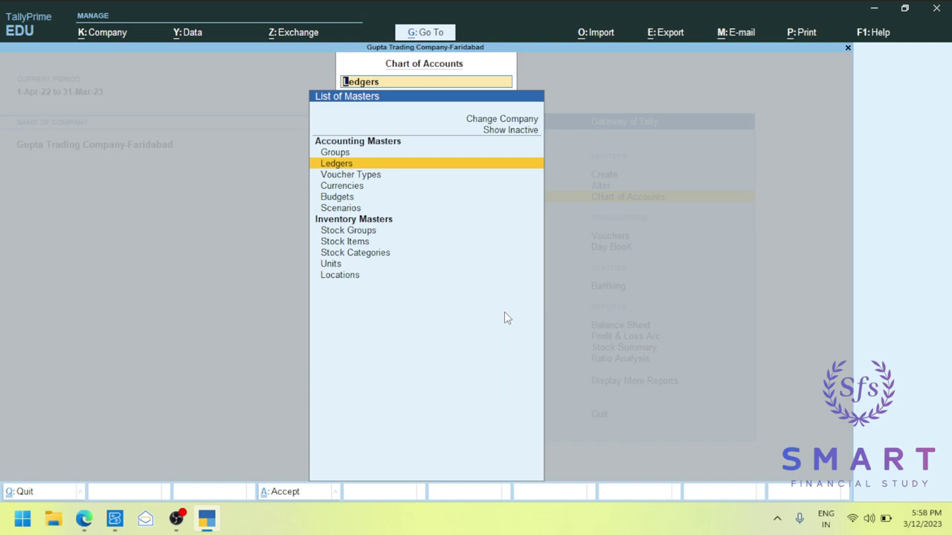
pyautogui.press('Return')
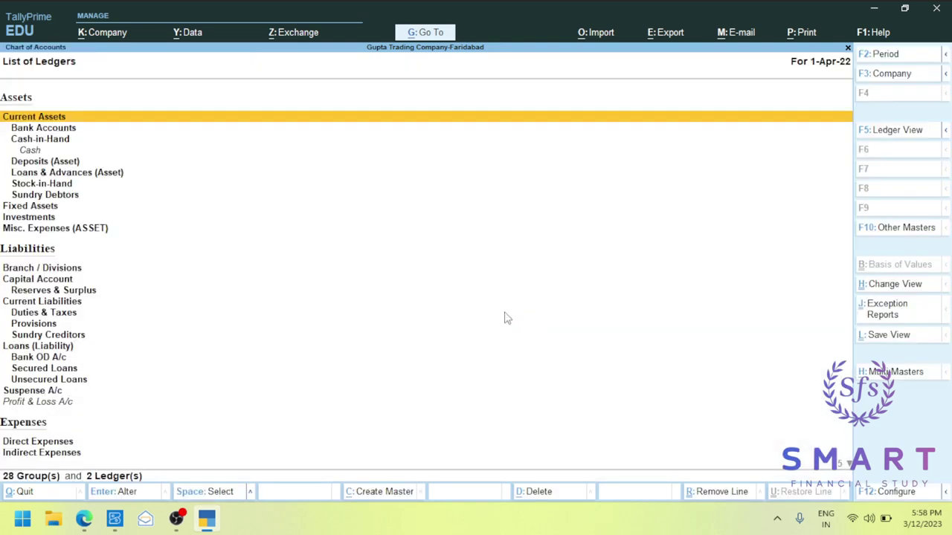
pyautogui.press('Escape')
# - View the Groups, Ledgers and Voucher Types lists of the Chart of Accounts one after another
pyautogui.press('Up')
pyautogui.press('Return')
pyautogui.press('Escape')
pyautogui.press('Down')
pyautogui.press('Return')
pyautogui.press('Escape')
pyautogui.press('Down')
pyautogui.press('Return')
pyautogui.press('Escape')
# - View the Currencies and Budgets lists of the Chart of Accounts
pyautogui.press('Down')
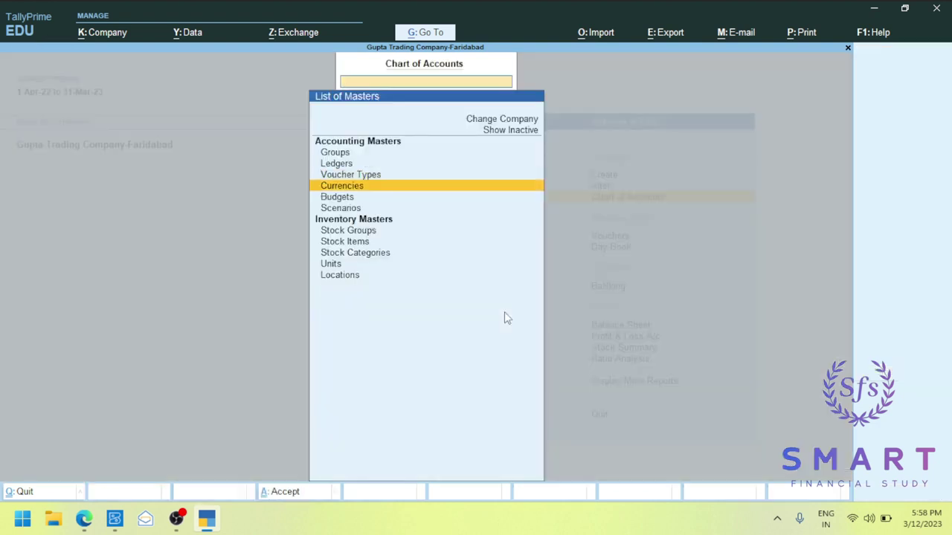
pyautogui.press('Return')
pyautogui.press('Escape')
pyautogui.press('Down')
pyautogui.press('Return')
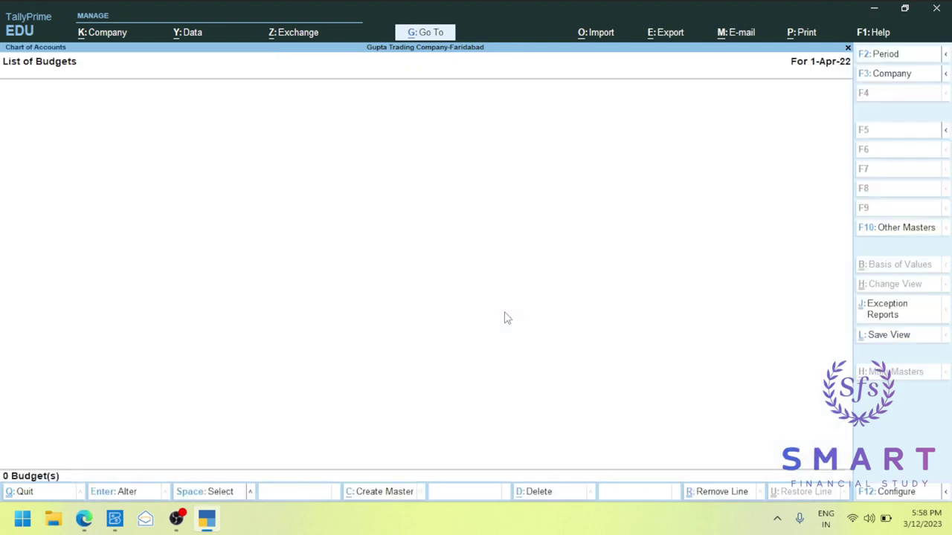
# - View the Units and Locations lists of the Chart of Accounts and return to its list of masters
pyautogui.press('Escape')
pyautogui.press('Down')
pyautogui.press('Down')
pyautogui.press('Down')
pyautogui.press('Down')
pyautogui.press('Up')
pyautogui.press('Up')
pyautogui.press('Up')
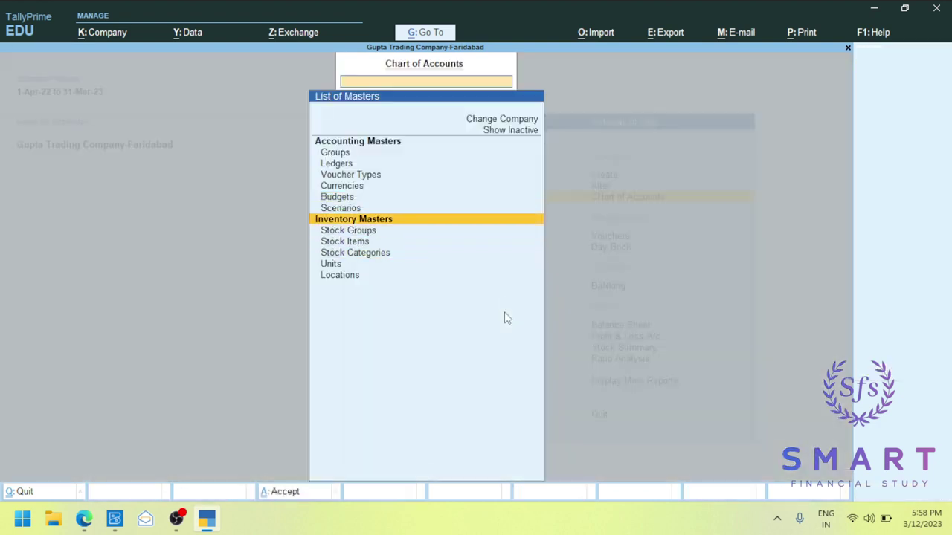
pyautogui.press('Down')
pyautogui.press('Up')
pyautogui.press('Down')
pyautogui.press('Down')
pyautogui.press('Down')
pyautogui.press('Down')
pyautogui.press('Return')
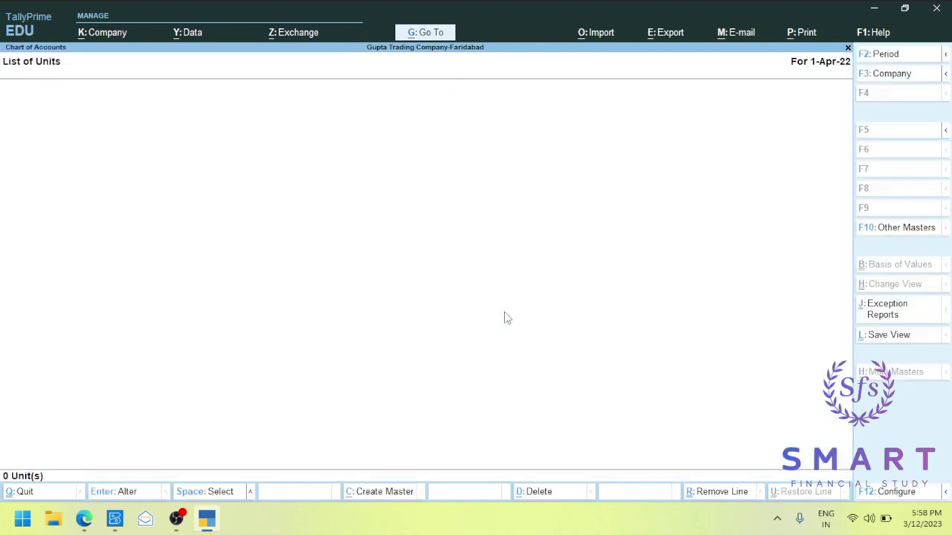
pyautogui.press('Escape')
pyautogui.press('Down')
pyautogui.press('Return')
pyautogui.press('Escape')
# - Examine the Ledgers list of the Chart of Accounts down through its account groups and return to the Gateway of Tally
pyautogui.press('Up')
pyautogui.press('Up')
pyautogui.press('Up')
pyautogui.press('Up')
pyautogui.press('Up')
pyautogui.press('Up')
pyautogui.press('Up')
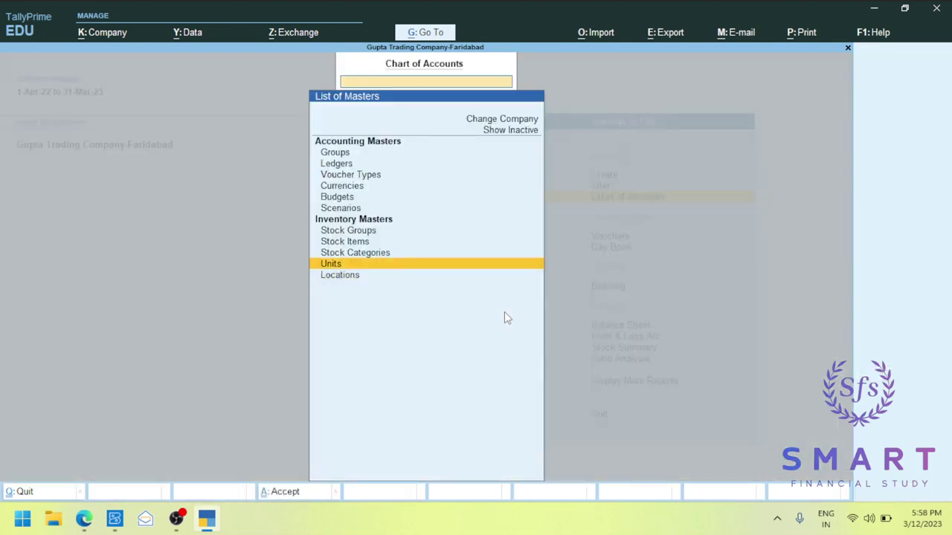
pyautogui.press('Up')
pyautogui.press('Up')
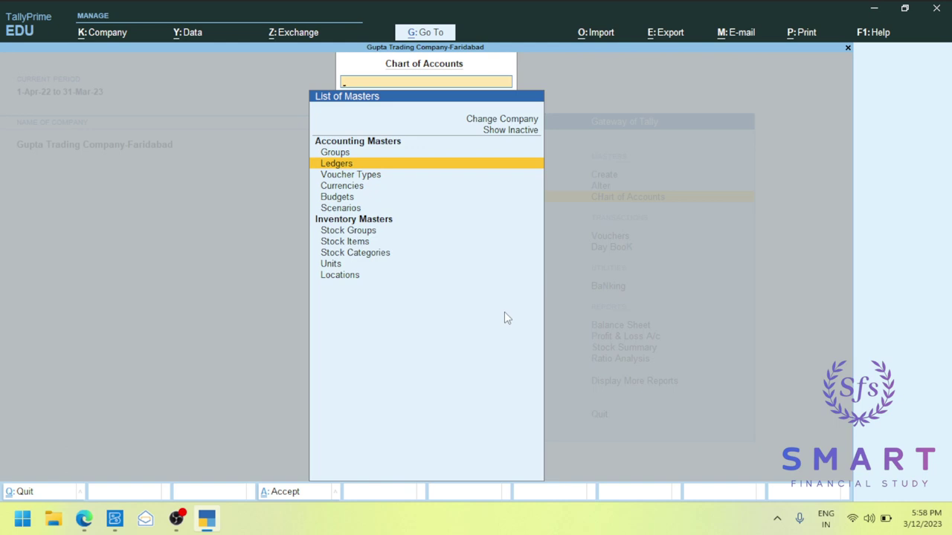
pyautogui.press('Return')
pyautogui.press('Down')
pyautogui.press('Down')
pyautogui.press('Down')
pyautogui.press('Down')
pyautogui.press('Down')
pyautogui.press('Down')
pyautogui.press('Down')
pyautogui.press('Down')
pyautogui.press('Down')
pyautogui.press('Down')
pyautogui.press('Down')
pyautogui.press('Down')
pyautogui.press('Down')
pyautogui.press('Down')
pyautogui.press('Down')
pyautogui.press('Down')
pyautogui.press('Down')
pyautogui.press('Down')
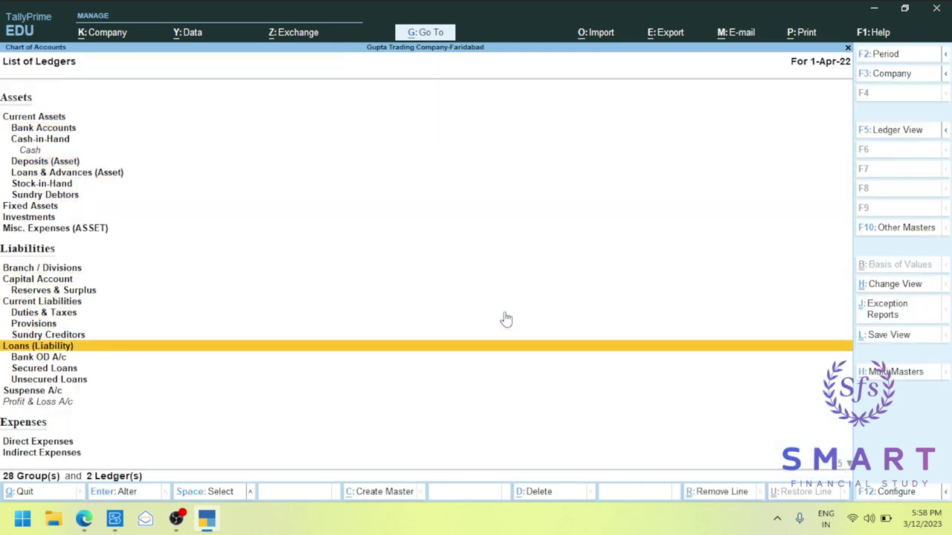
pyautogui.press('Down')
pyautogui.press('Down')
pyautogui.press('Down')
pyautogui.press('Down')
pyautogui.press('Down')
pyautogui.press('Down')
pyautogui.press('Down')
pyautogui.press('Down')
pyautogui.press('Down')
pyautogui.press('Down')
pyautogui.press('Down')
pyautogui.press('Escape')
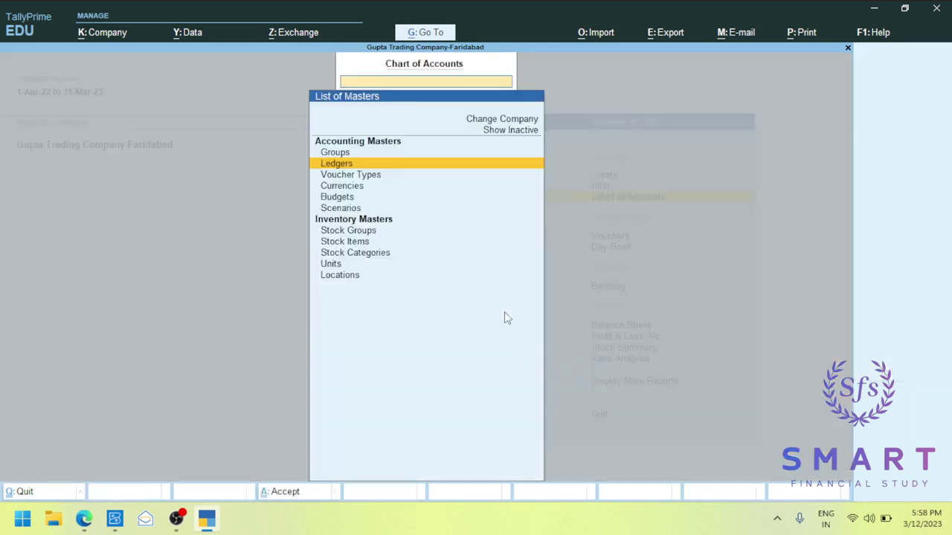
pyautogui.press('Escape')
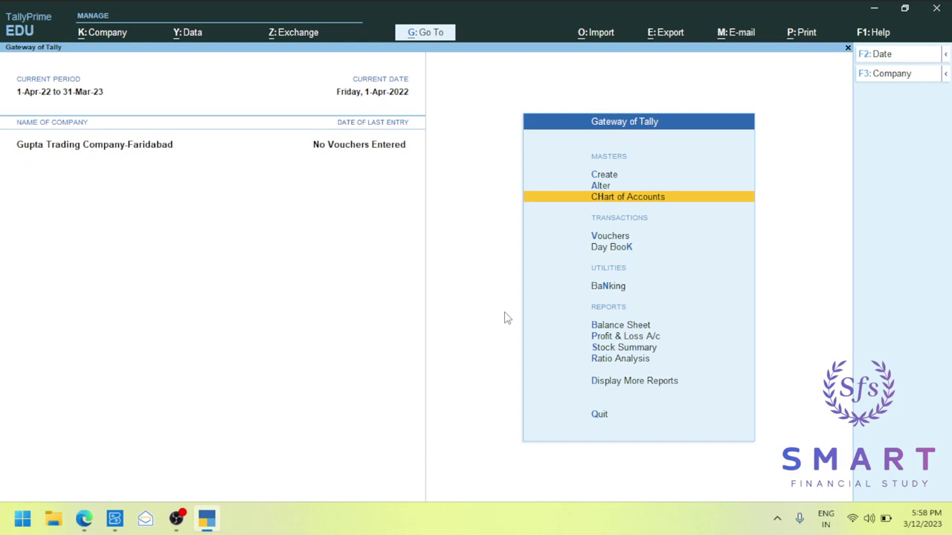
# - Open Vouchers from the Gateway of Tally to view the Payment voucher creation screen
pyautogui.press('Down')
pyautogui.press('Down')
pyautogui.press('Up')
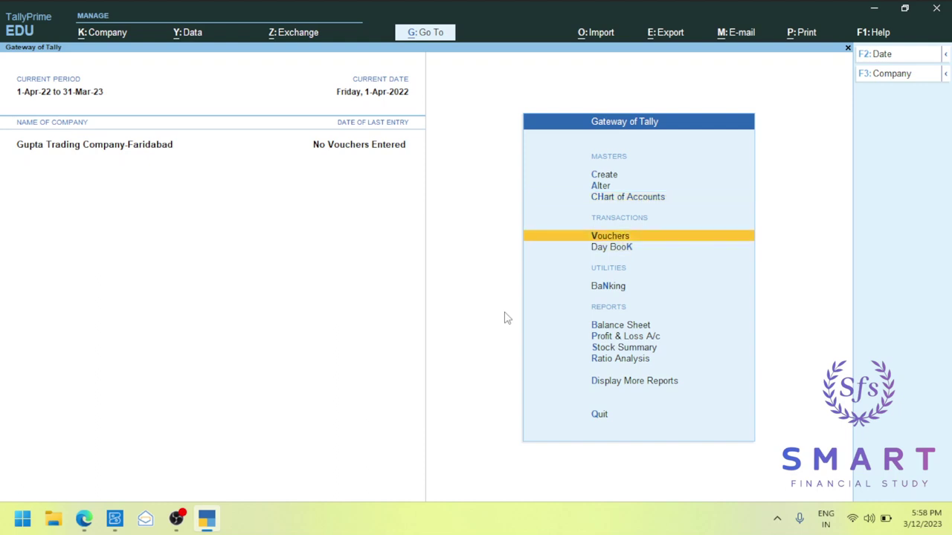
pyautogui.press('Up')
pyautogui.press('Down')
pyautogui.press('Down')
pyautogui.press('Up')
pyautogui.press('Down')
pyautogui.press('Up')
pyautogui.press('Return')
pyautogui.press('Escape')
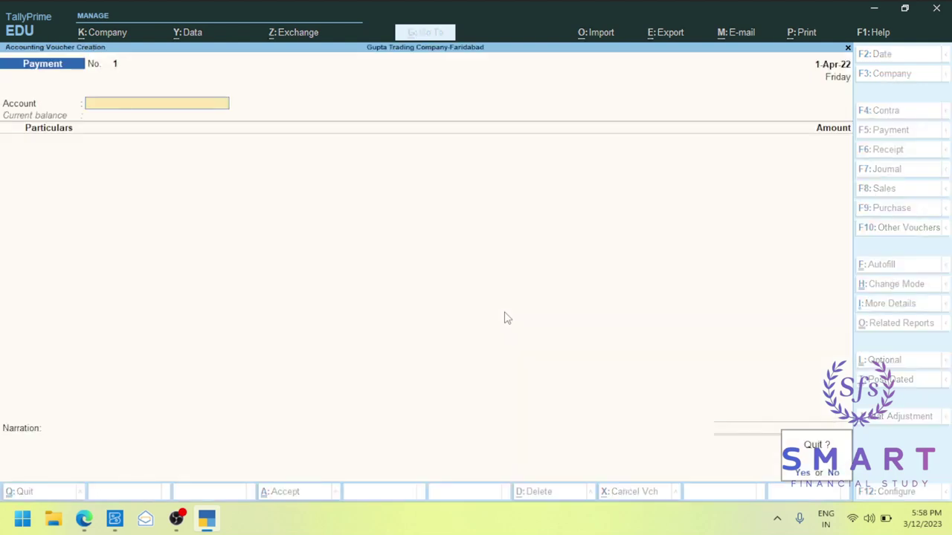
pyautogui.press('Return')
pyautogui.press('Return')
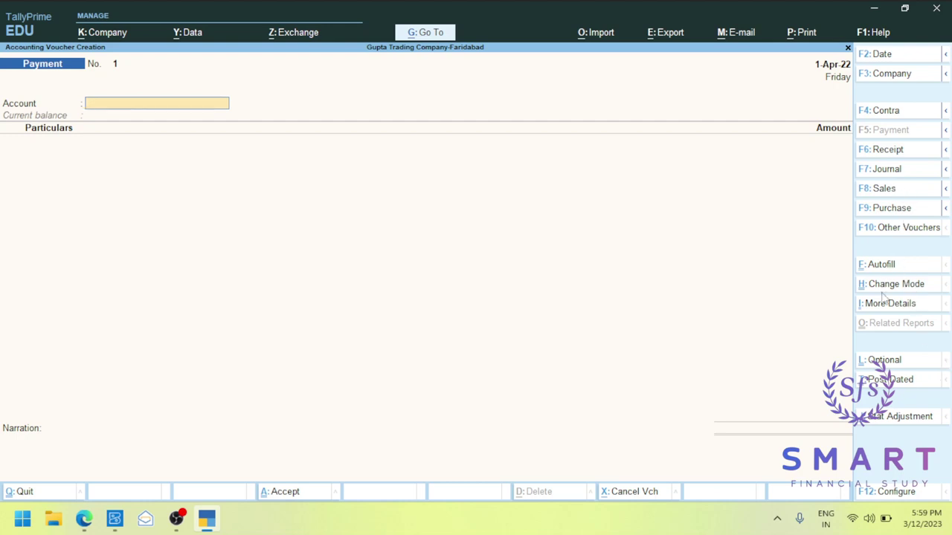
# - View the Sales and Purchase voucher entry screens and return to the Gateway of Tally
pyautogui.click(885, 190)
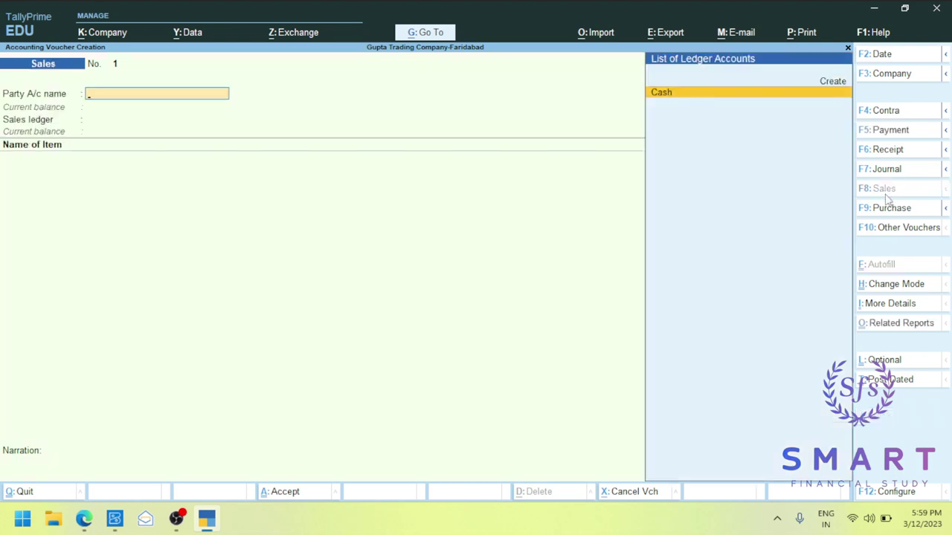
pyautogui.click(891, 210)
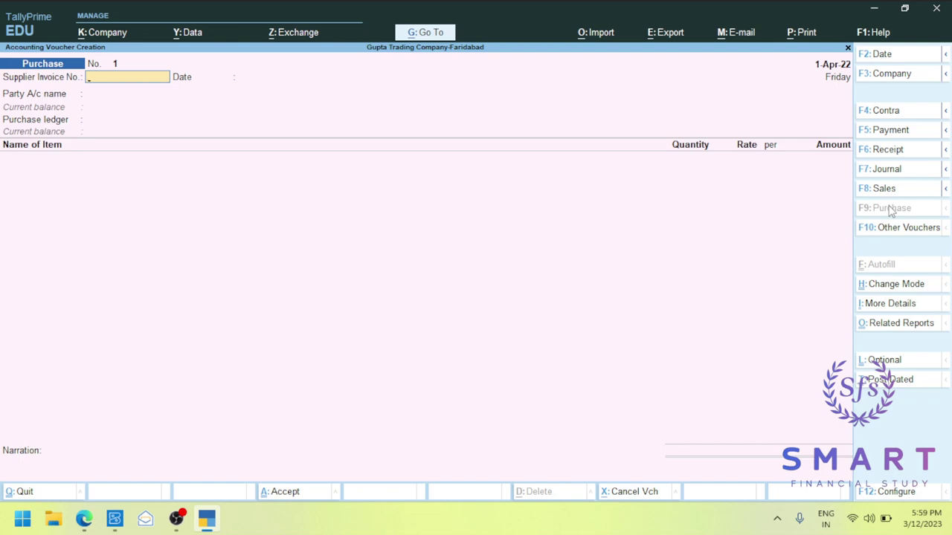
pyautogui.press('Escape')
pyautogui.press('Return')
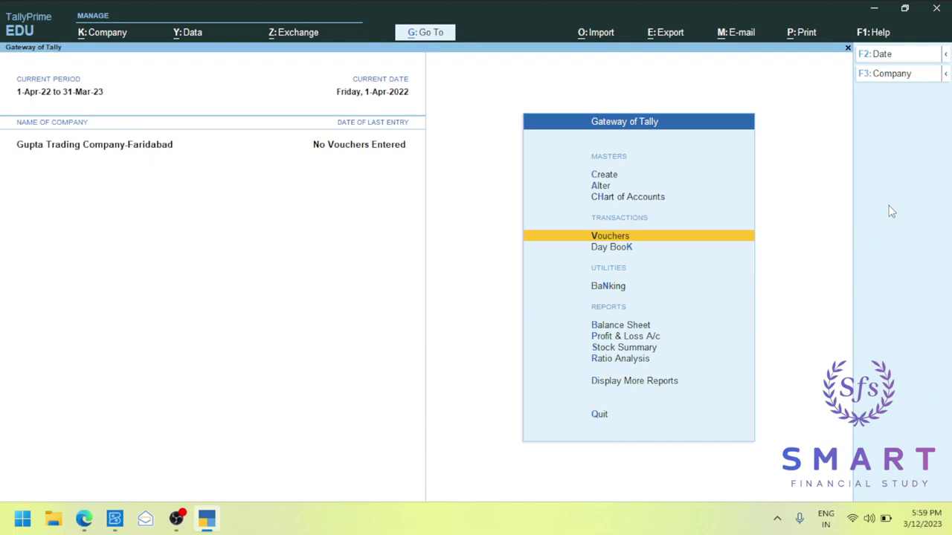
pyautogui.press('Return')
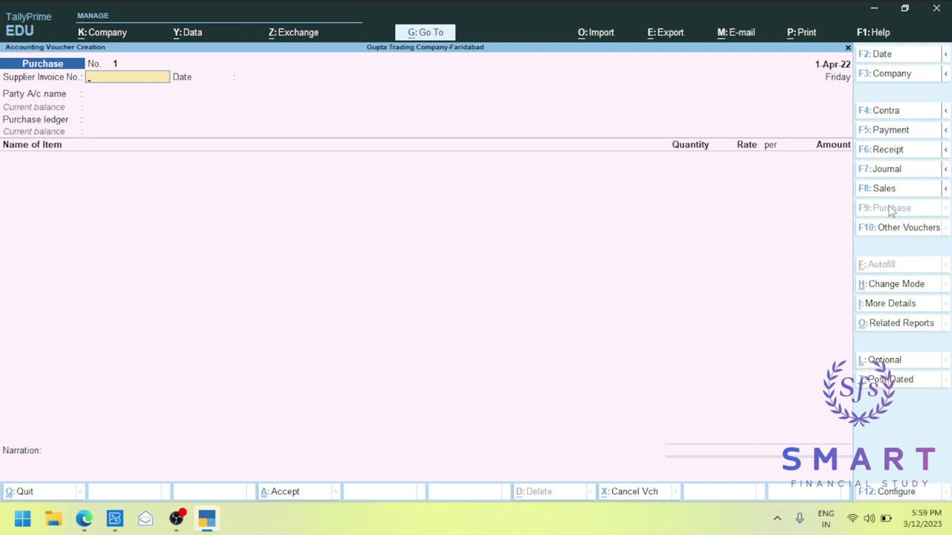
pyautogui.press('Escape')
pyautogui.press('Return')
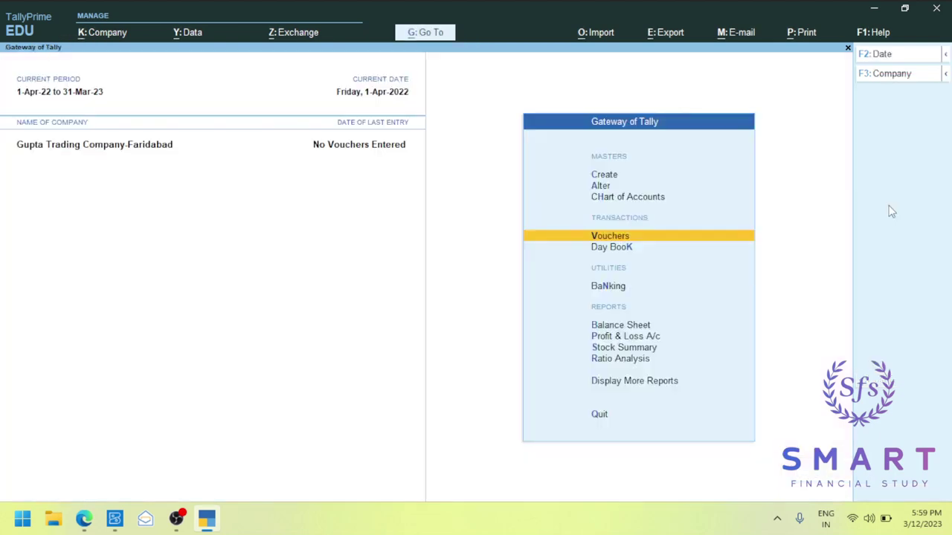
# - Open the Go To list of reports and examine its common reports down to Master and Voucher Statistics
pyautogui.press('alt')
pyautogui.hotkey('alt', 'g')
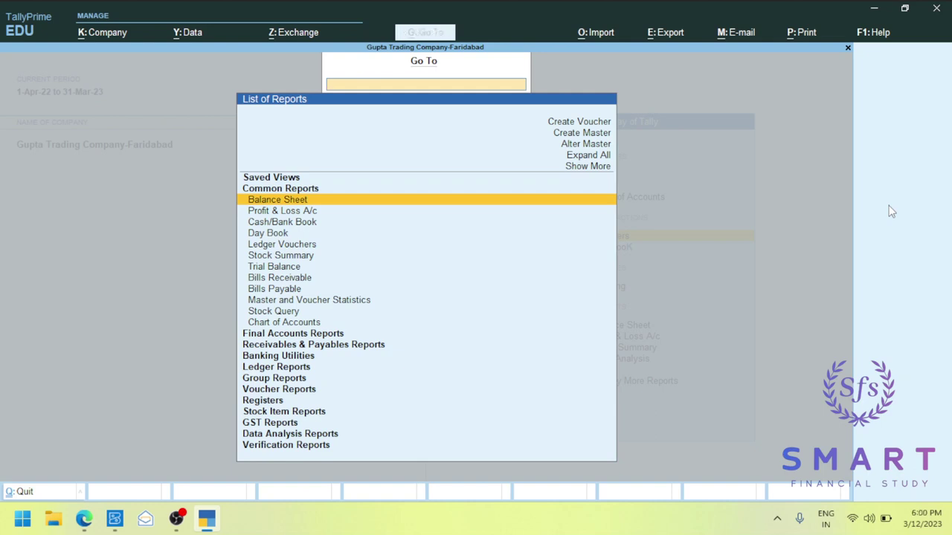
pyautogui.press('Down')
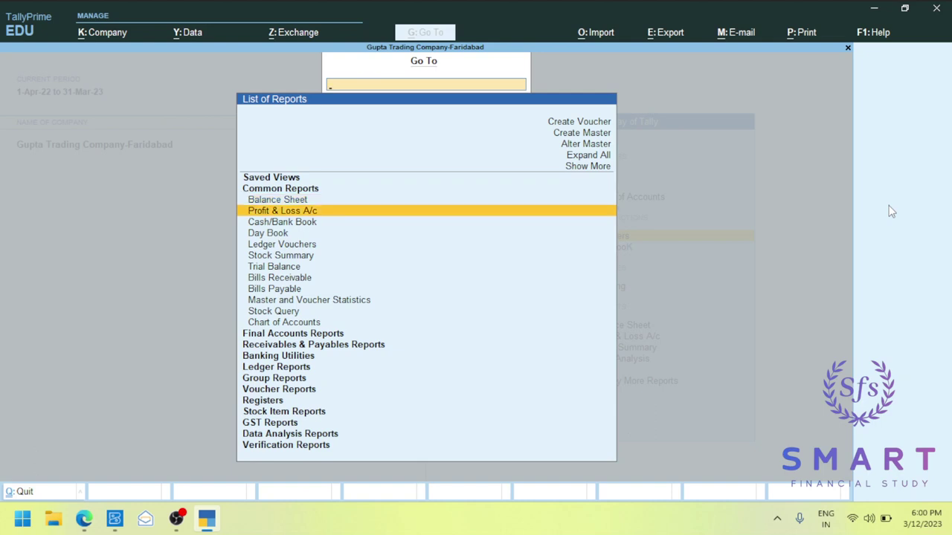
pyautogui.press('Down')
pyautogui.press('Down')
pyautogui.press('Down')
pyautogui.press('Down')
pyautogui.press('Down')
pyautogui.press('Down')
pyautogui.press('Down')
pyautogui.press('Down')
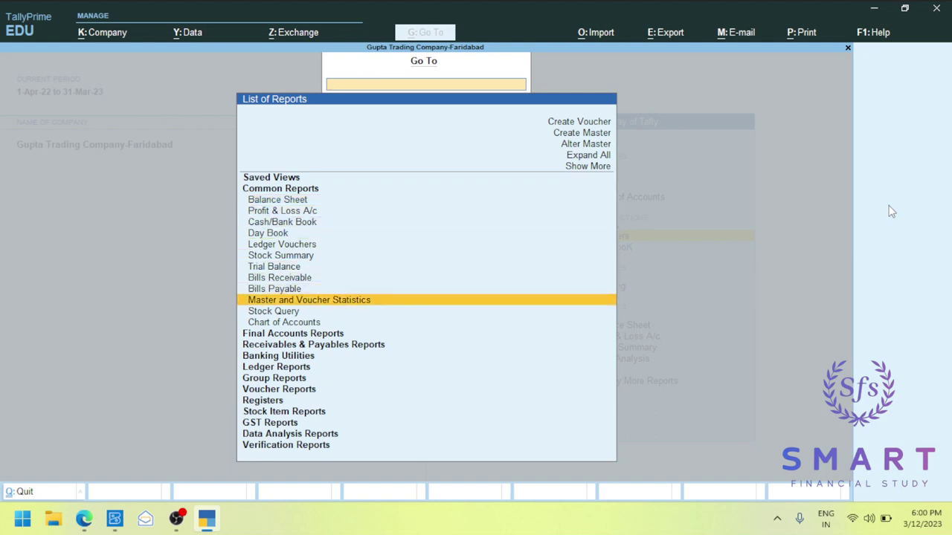
# - Search the Go To list of reports for "Purcha" and "Sale", clearing each search
pyautogui.write('Purcha')
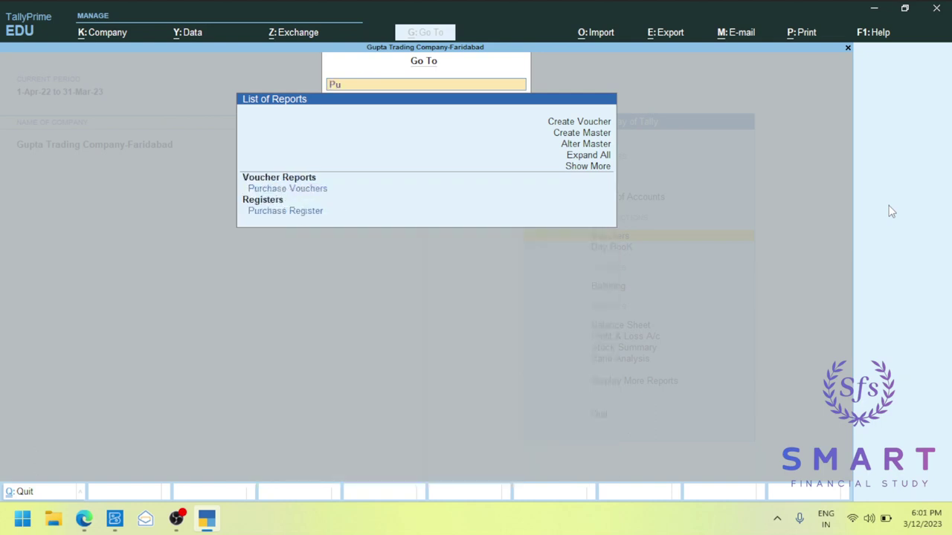
pyautogui.press('BackSpace')
pyautogui.press('BackSpace')
pyautogui.press('BackSpace')
pyautogui.press('BackSpace')
pyautogui.press('BackSpace')
pyautogui.press('BackSpace')
pyautogui.write('Sale')
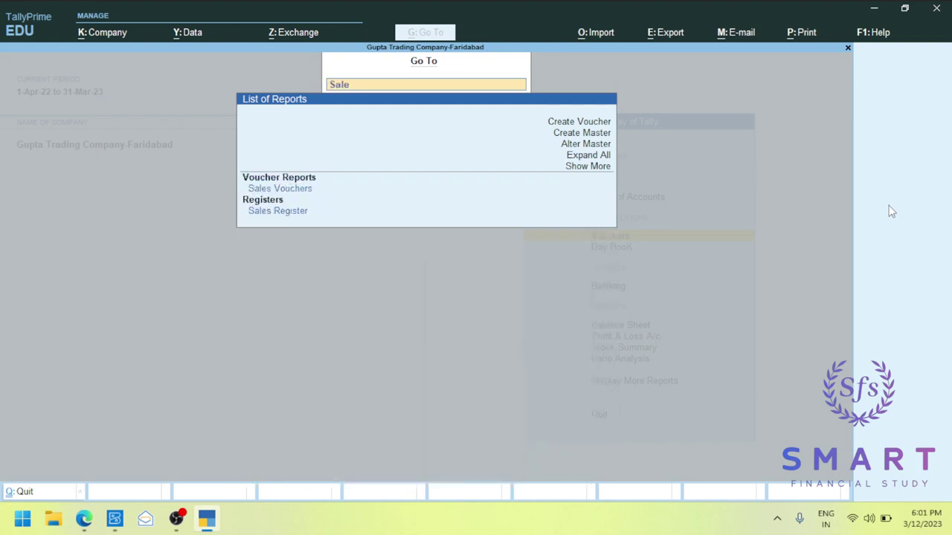
pyautogui.press('BackSpace')
pyautogui.press('BackSpace')
pyautogui.press('BackSpace')
pyautogui.press('BackSpace')
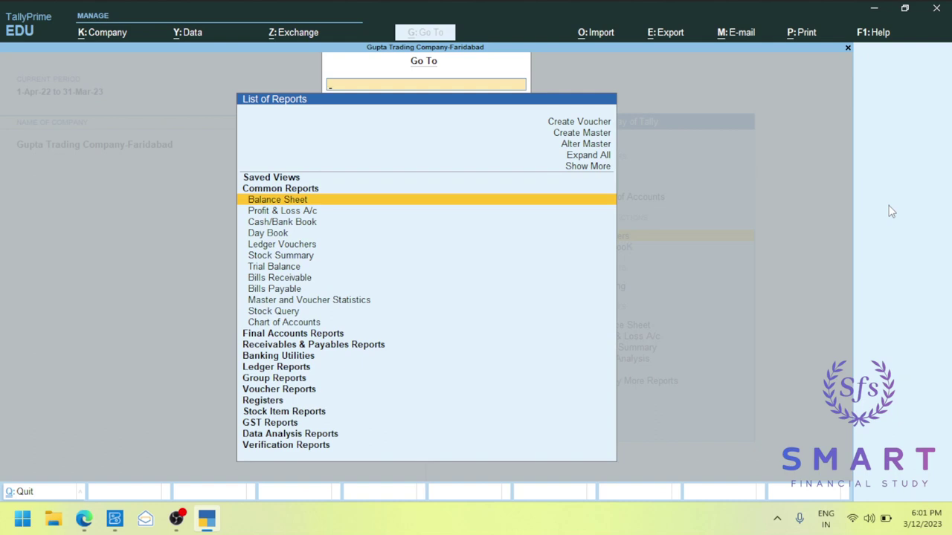
# - Search the Go To list of reports for "Gst" and clear the search
pyautogui.write('Gst')
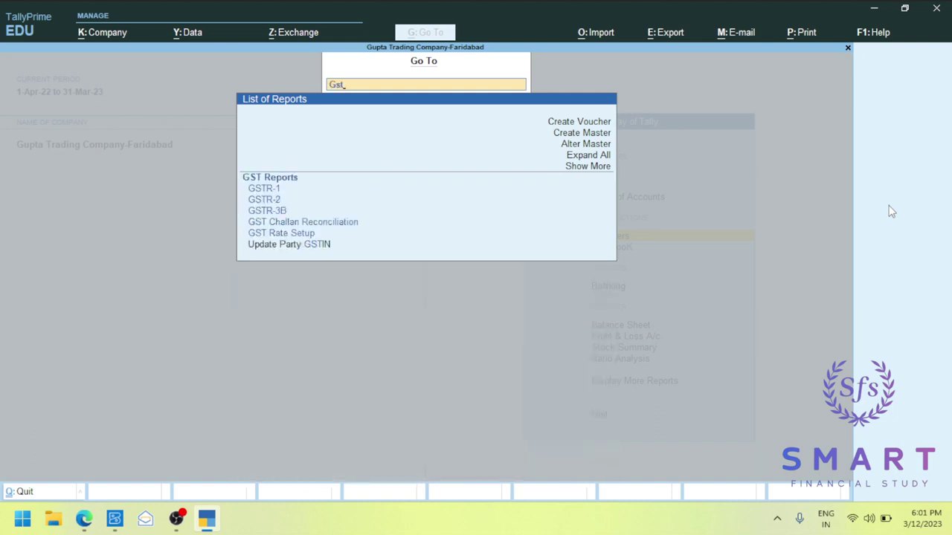
pyautogui.press('BackSpace')
pyautogui.press('BackSpace')
pyautogui.press('BackSpace')
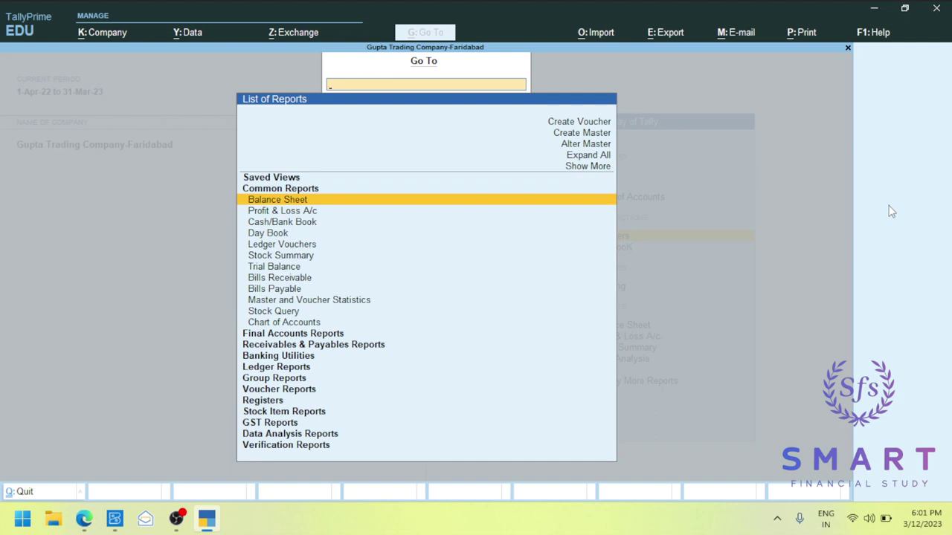
# - Examine the Go To commands from Show More up to Create Voucher and return to the Gateway of Tally
pyautogui.press('Up')
pyautogui.press('Up')
pyautogui.press('Up')
pyautogui.press('Up')
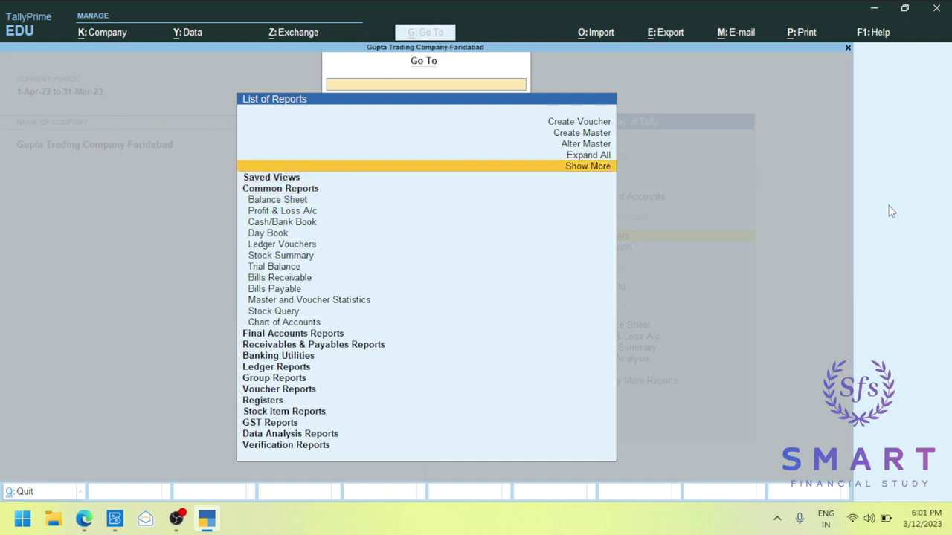
pyautogui.press('Up')
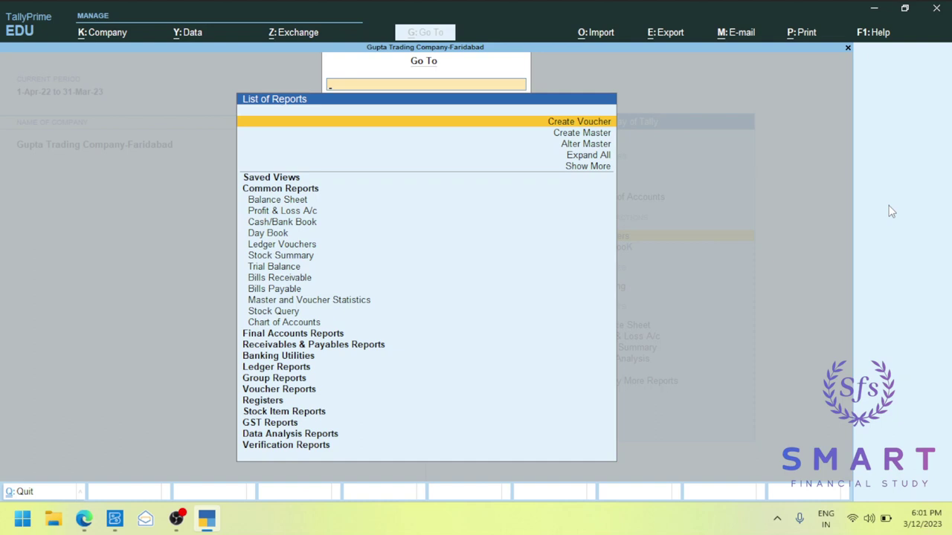
pyautogui.press('Escape')
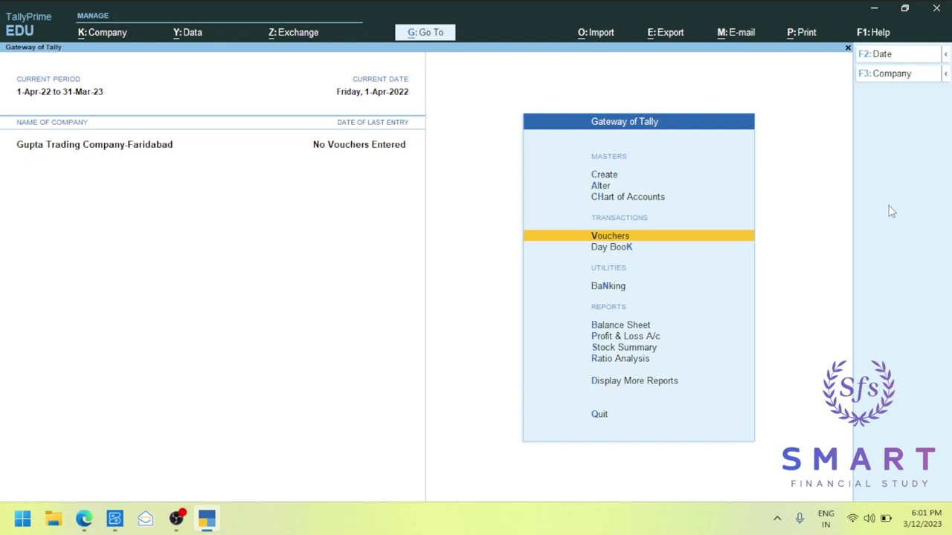
# - From the Purchase voucher entry, use Go To to view the Create Master list and return to the voucher
pyautogui.press('Return')
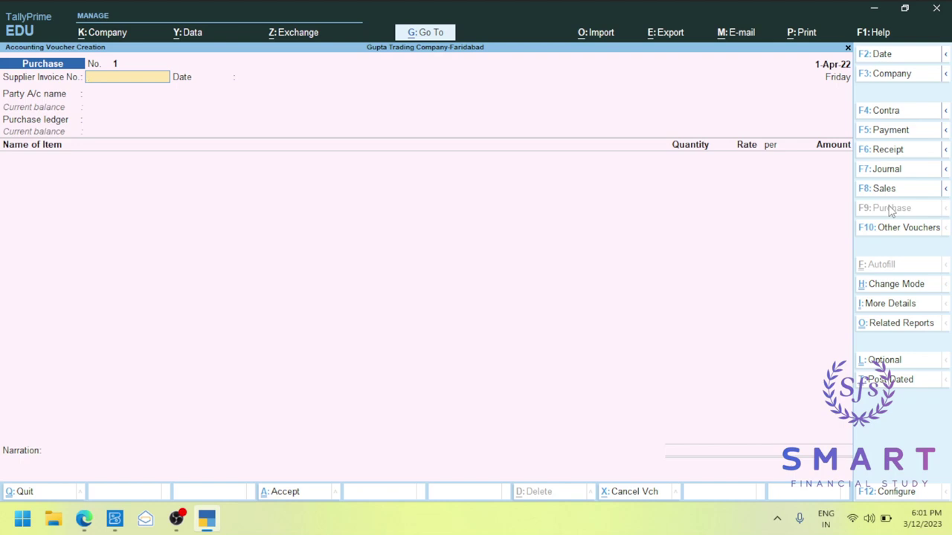
pyautogui.press('Escape')
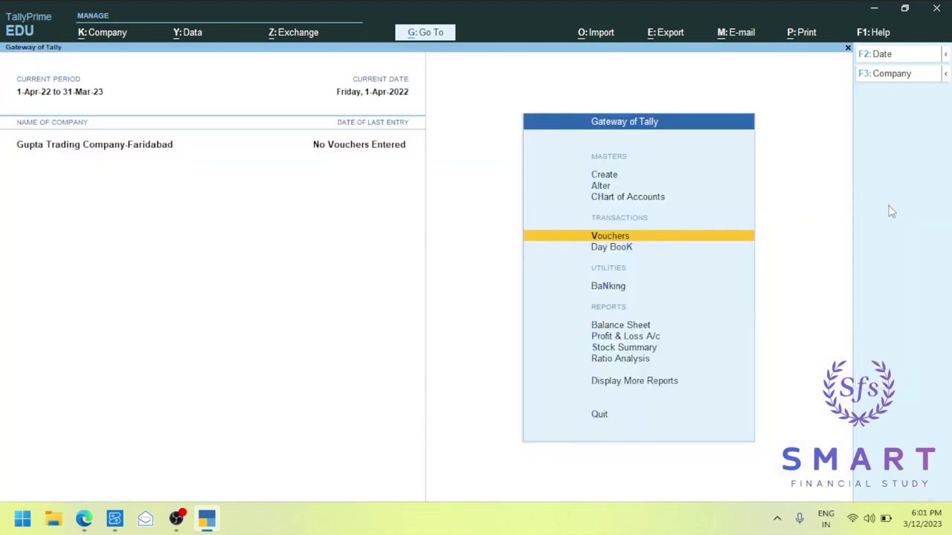
pyautogui.press('Return')
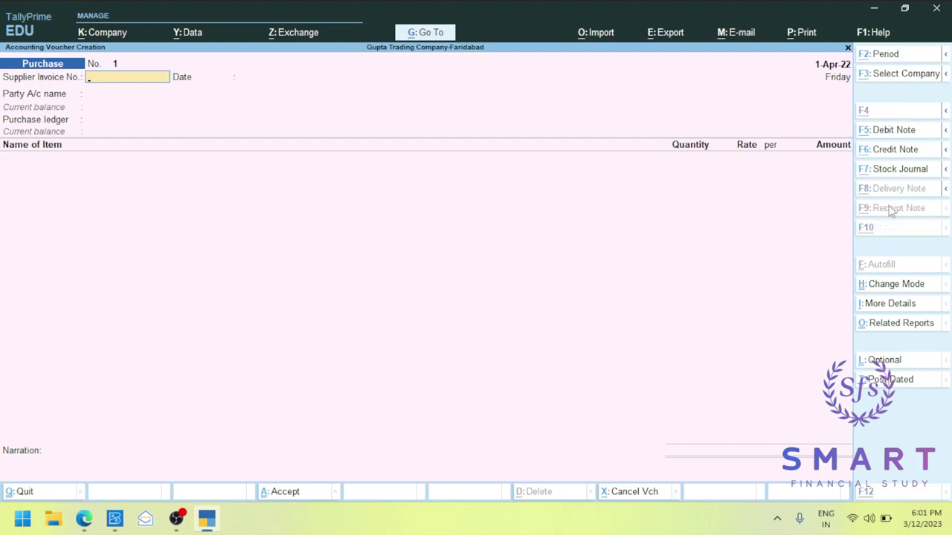
pyautogui.hotkey('alt', 'g')
pyautogui.press('Up')
pyautogui.press('Up')
pyautogui.press('Up')
pyautogui.press('Up')
pyautogui.press('Up')
pyautogui.press('Up')
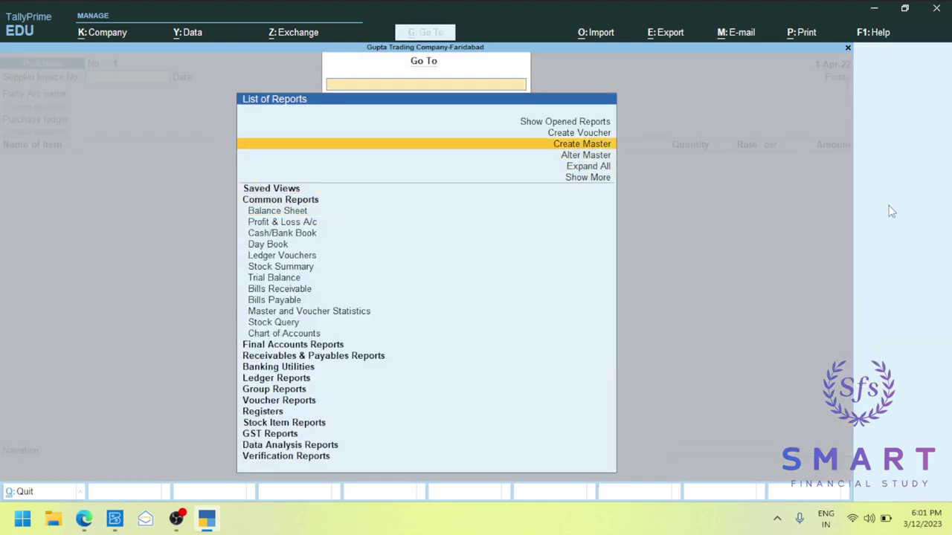
pyautogui.press('Return')
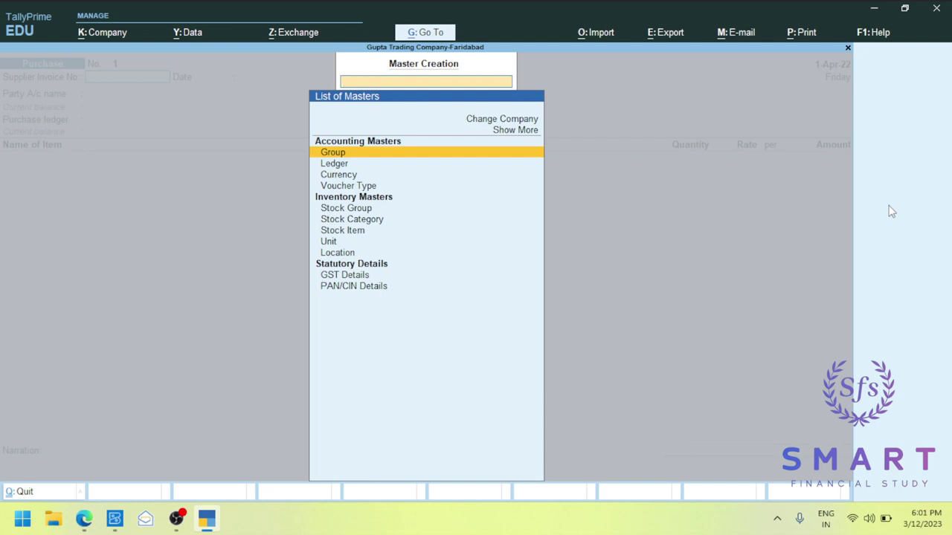
pyautogui.press('Escape')
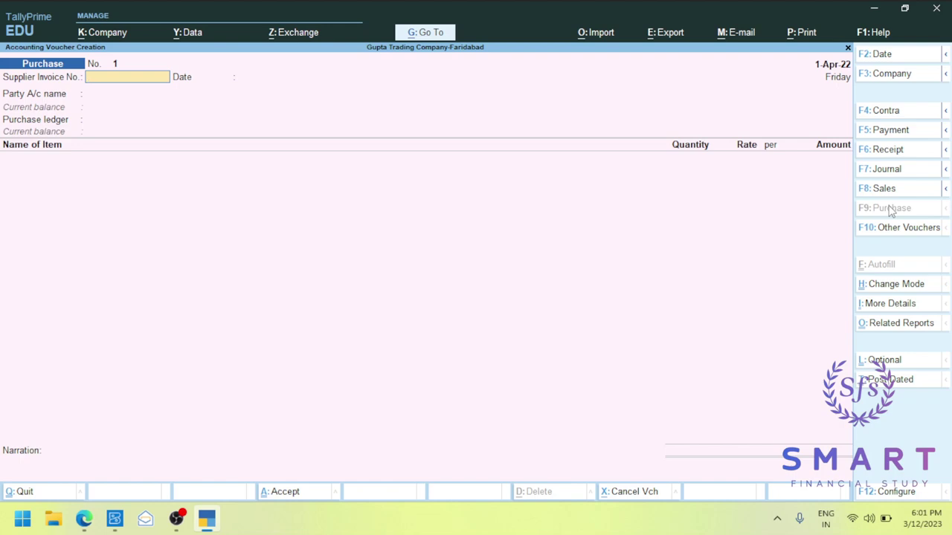
# - Quit the Purchase voucher entry and open the Day Book from the Gateway of Tally
pyautogui.press('Escape')
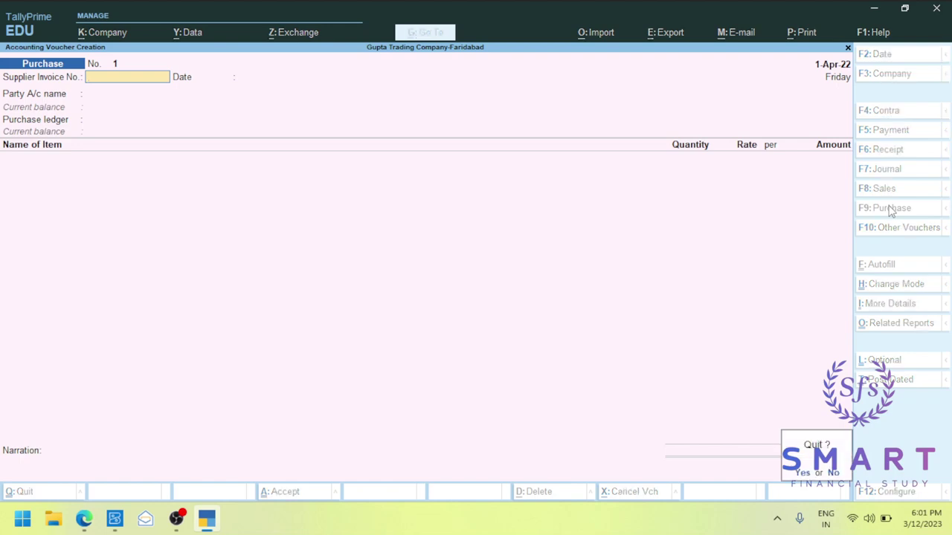
pyautogui.press('y')
pyautogui.press('Down')
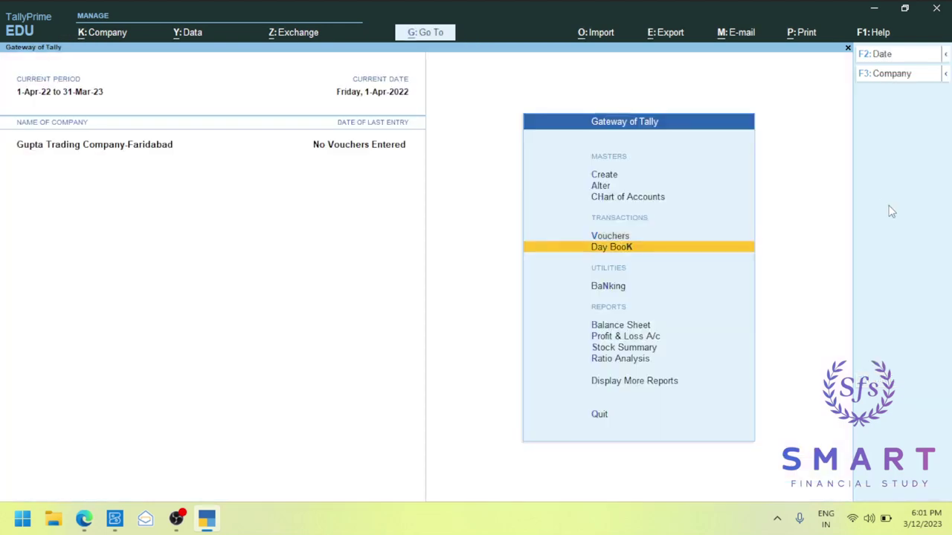
pyautogui.press('Return')
pyautogui.press('Escape')
pyautogui.press('Return')
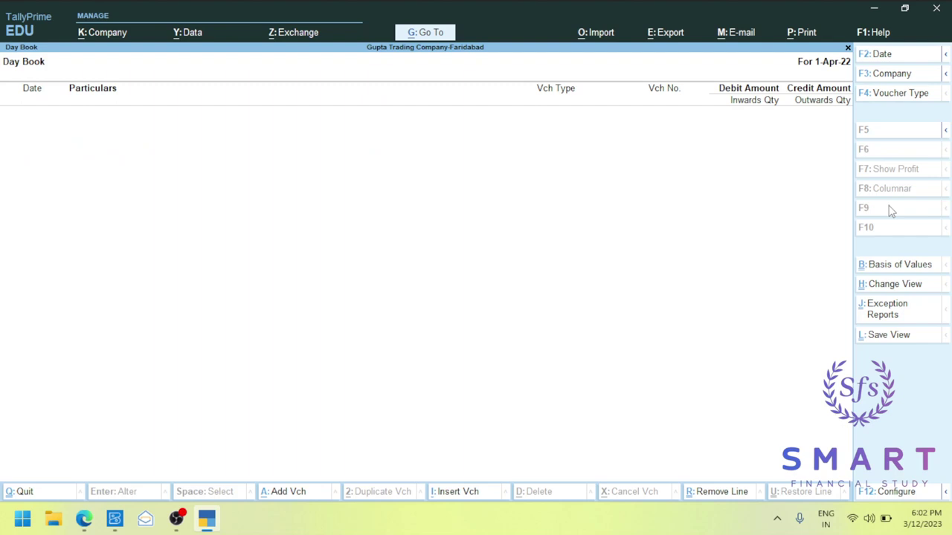
# - Close the Day Book and view the Banking utilities from the Gateway of Tally
pyautogui.press('Escape')
pyautogui.press('Down')
pyautogui.press('Down')
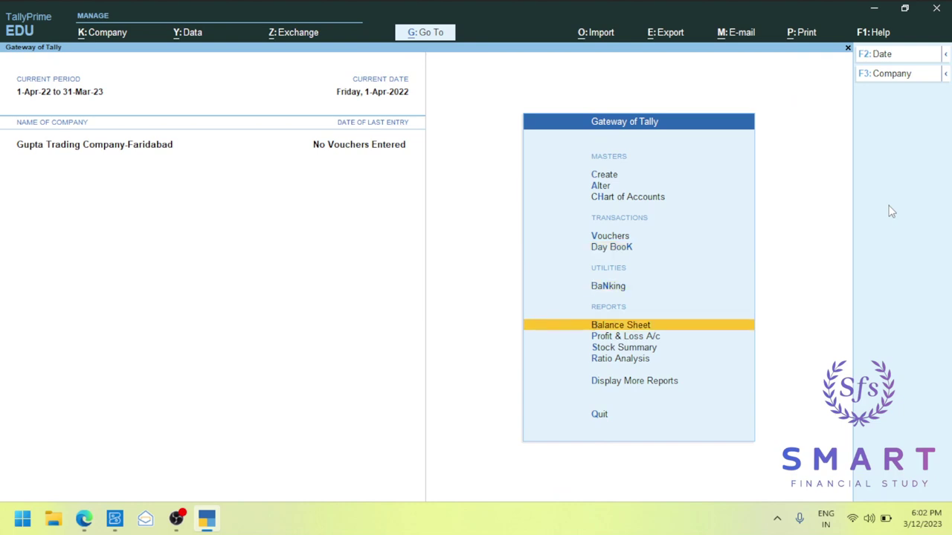
pyautogui.press('Up')
pyautogui.press('Return')
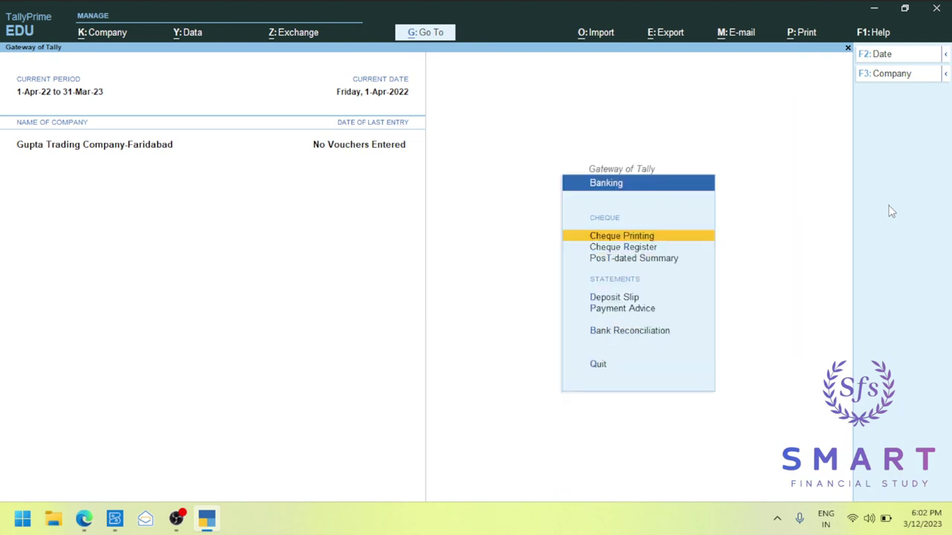
pyautogui.press('Escape')
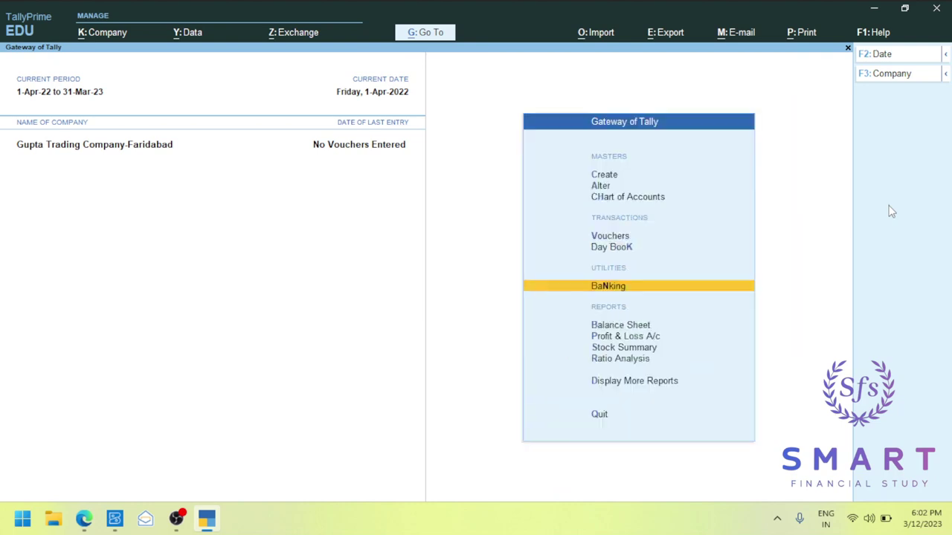
pyautogui.press('Return')
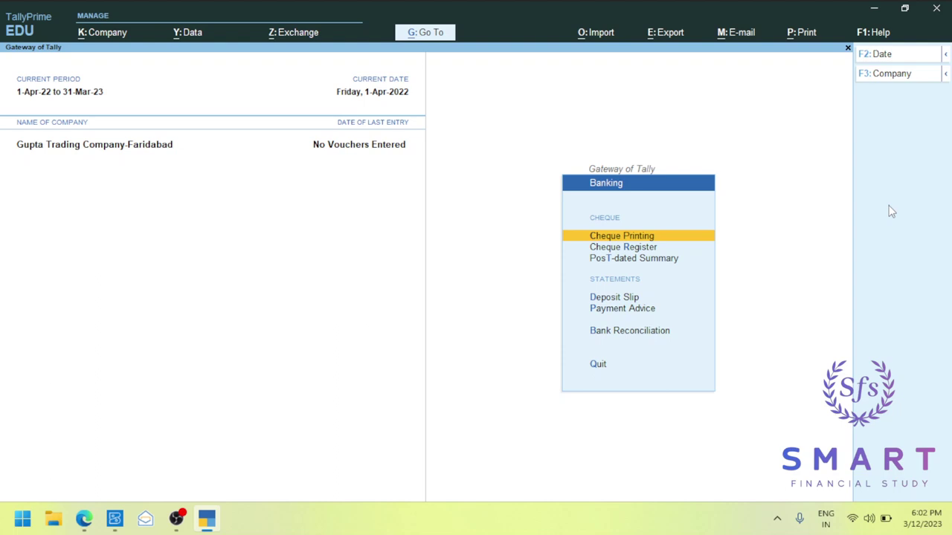
pyautogui.press('Escape')
# - View the Balance Sheet and the Profit & Loss A/c, returning to the Gateway of Tally after each report
pyautogui.press('Down')
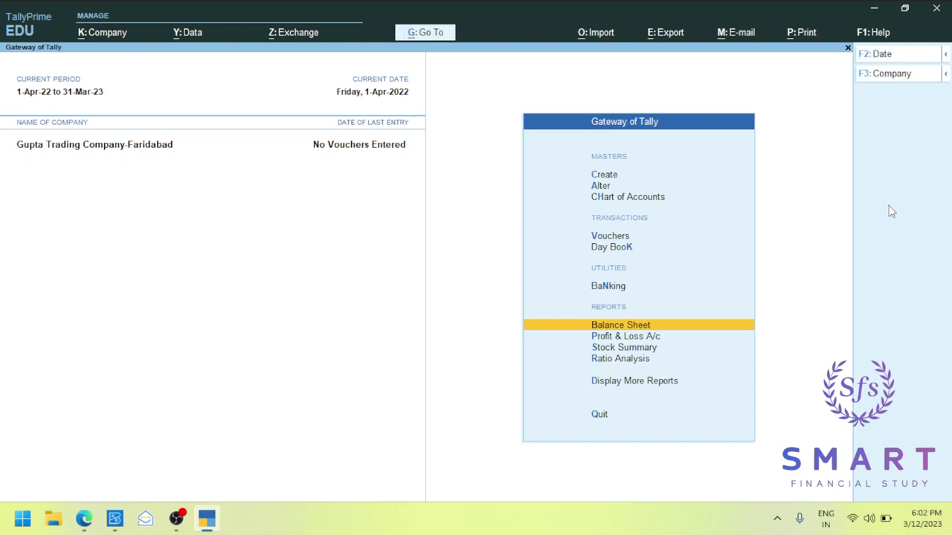
pyautogui.press('Return')
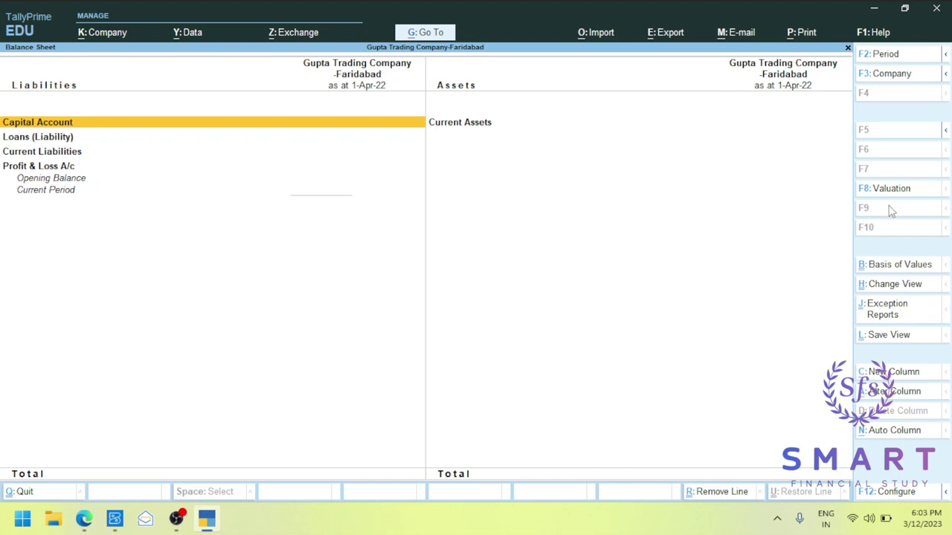
pyautogui.press('Escape')
pyautogui.press('Down')
pyautogui.press('Return')
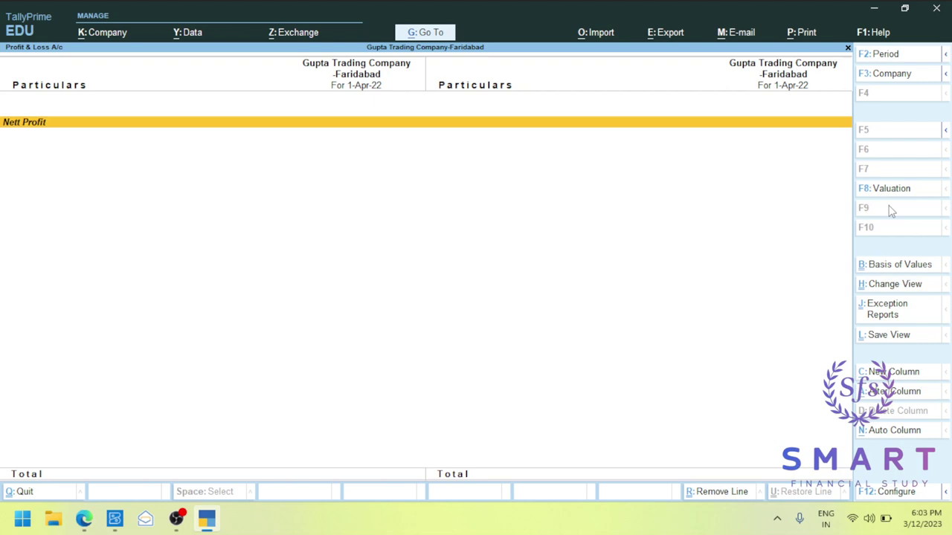
pyautogui.press('Escape')
# - View the Stock Summary and Ratio Analysis reports, returning to the Gateway of Tally after each one
pyautogui.press('Down')
pyautogui.press('Down')
pyautogui.press('Up')
pyautogui.press('Return')
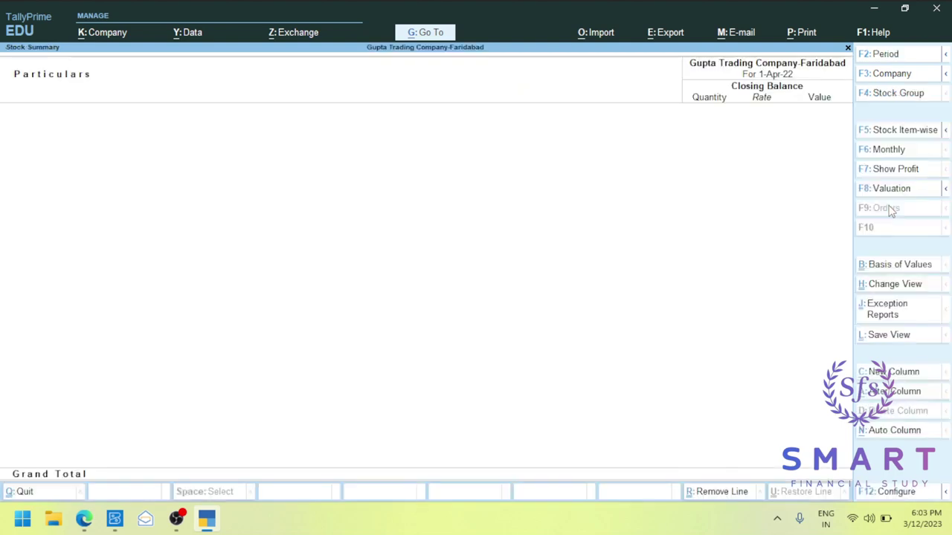
pyautogui.press('Escape')
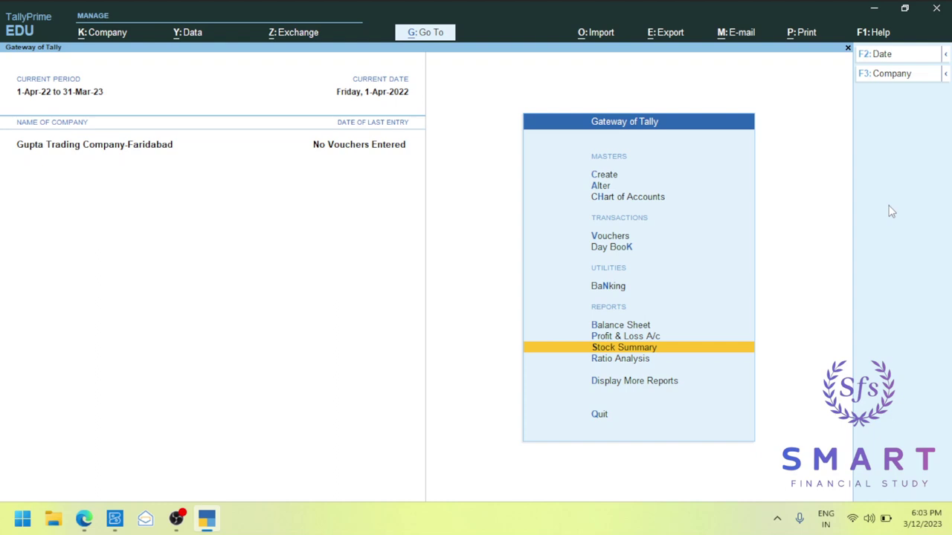
pyautogui.press('Down')
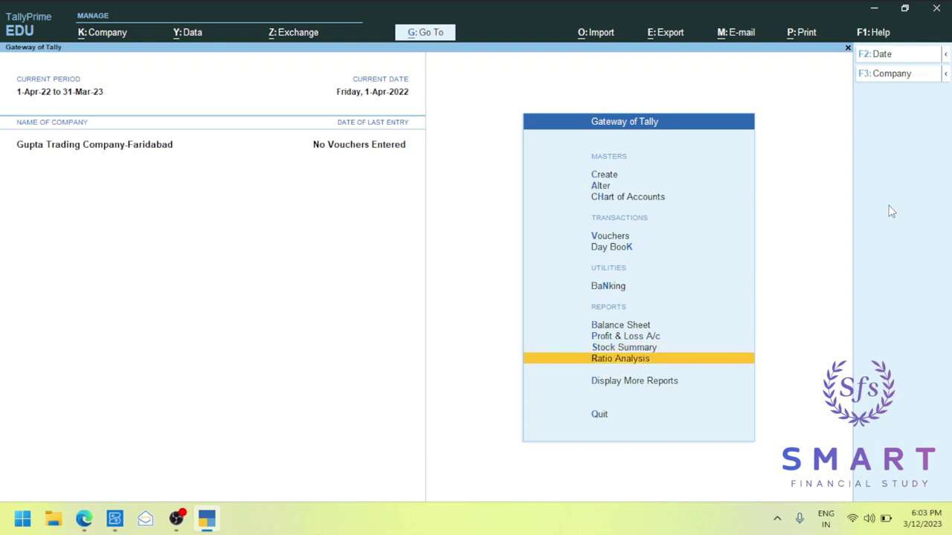
pyautogui.press('Return')
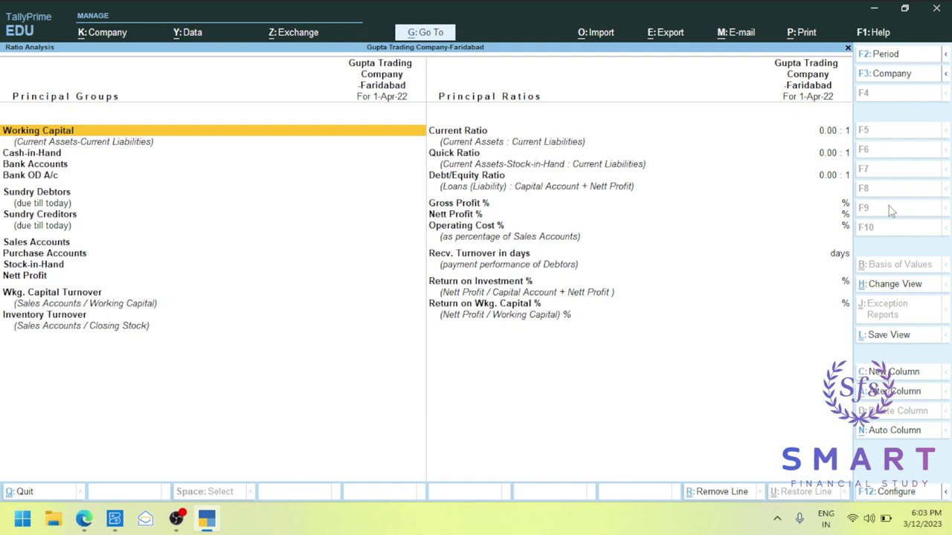
pyautogui.press('Escape')
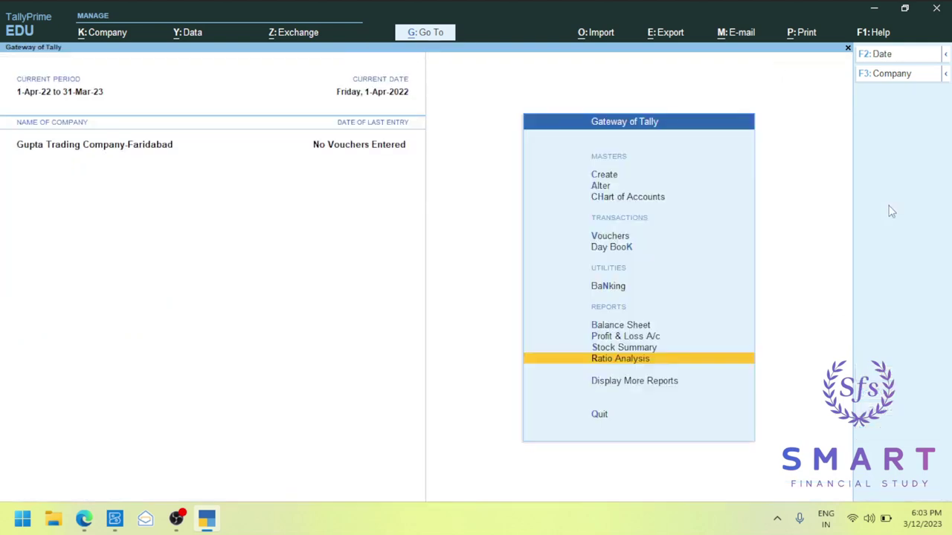
# - Examine the Display More Reports list from Trial Balance through Analysis & Verification and return to the Gateway of Tally
pyautogui.press('Down')
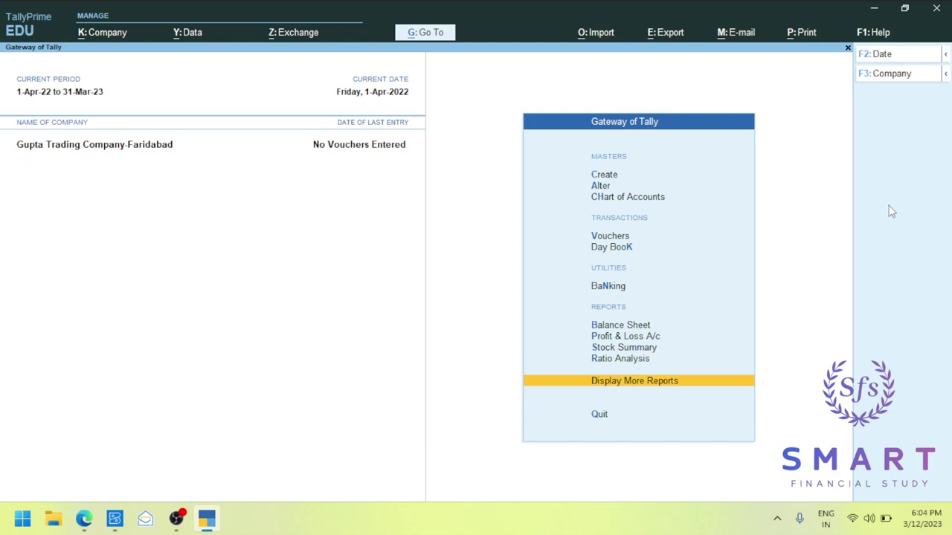
pyautogui.press('Return')
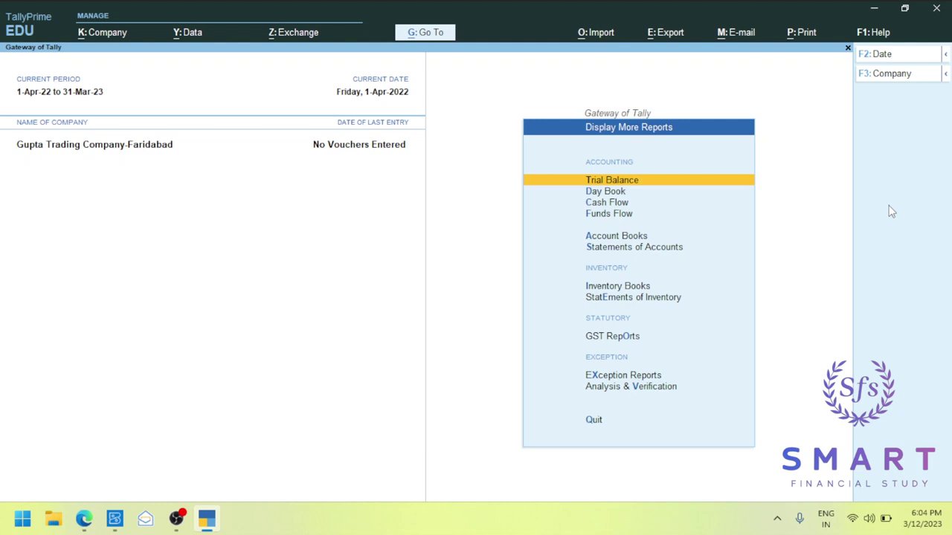
pyautogui.press('Down')
pyautogui.press('Down')
pyautogui.press('Down')
pyautogui.press('Down')
pyautogui.press('Down')
pyautogui.press('Down')
pyautogui.press('Down')
pyautogui.press('Down')
pyautogui.press('Down')
pyautogui.press('Down')
pyautogui.press('Down')
pyautogui.press('Up')
pyautogui.press('Up')
pyautogui.press('Up')
pyautogui.press('Up')
pyautogui.press('Up')
pyautogui.press('Up')
pyautogui.press('Up')
pyautogui.press('Up')
pyautogui.press('Up')
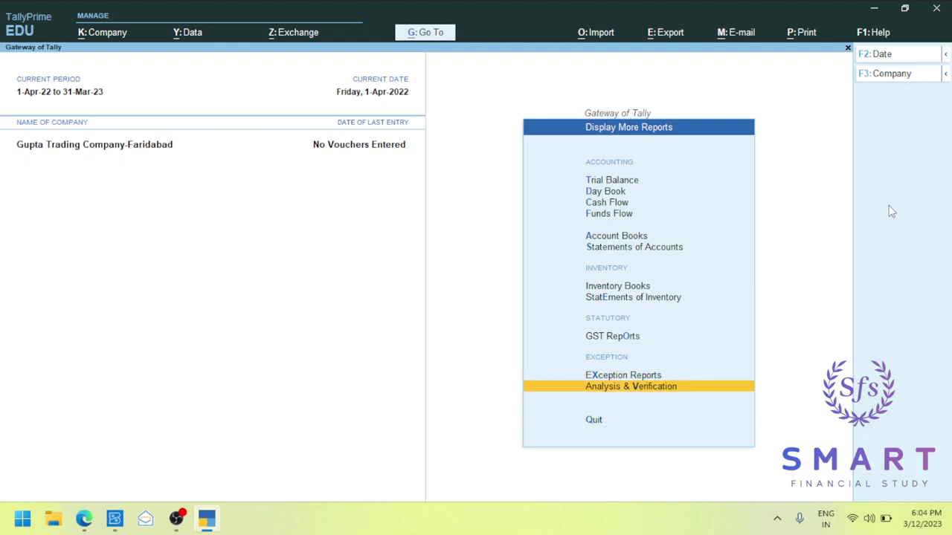
pyautogui.press('Up')
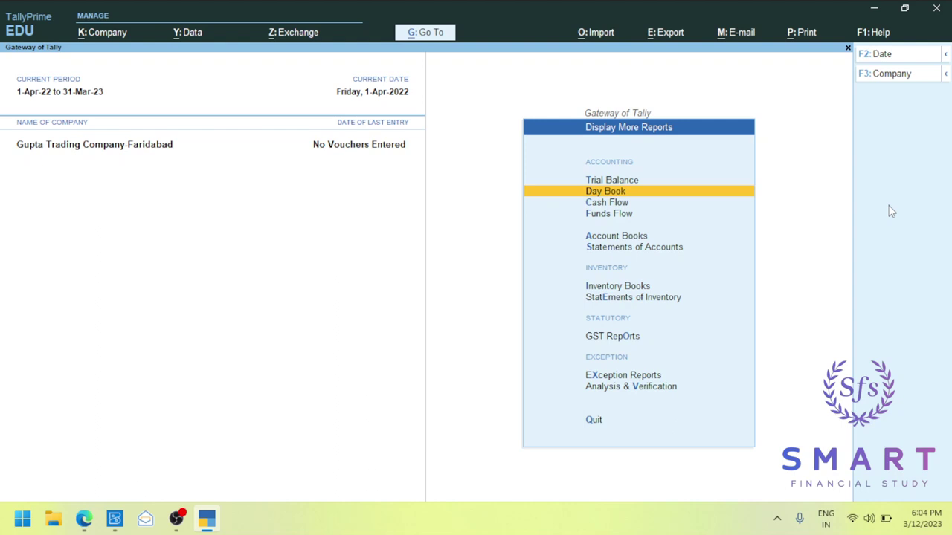
pyautogui.press('Escape')
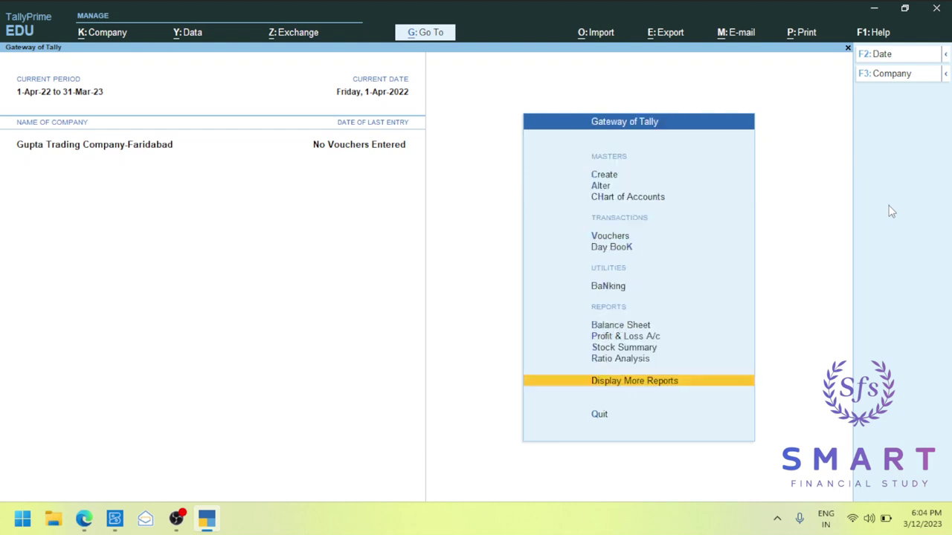
pyautogui.hotkey('alt', 'Tab')
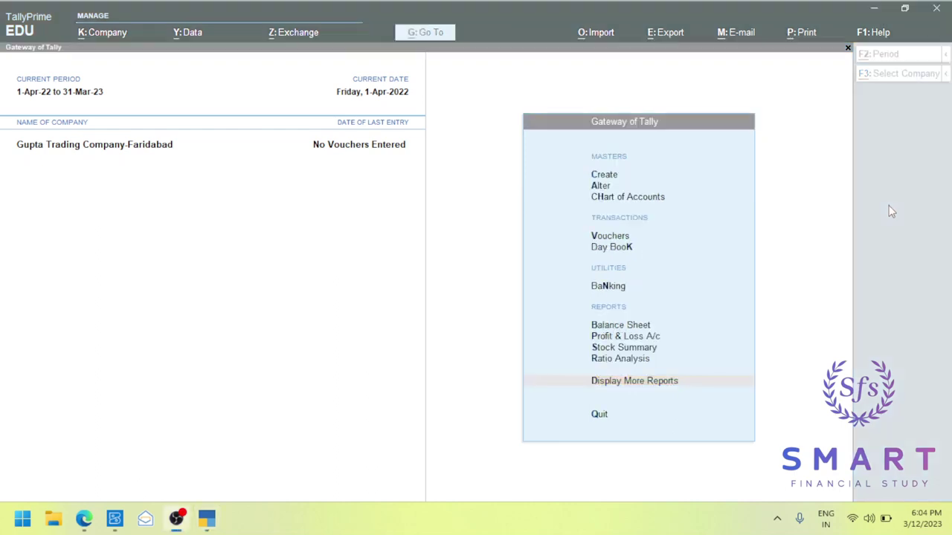